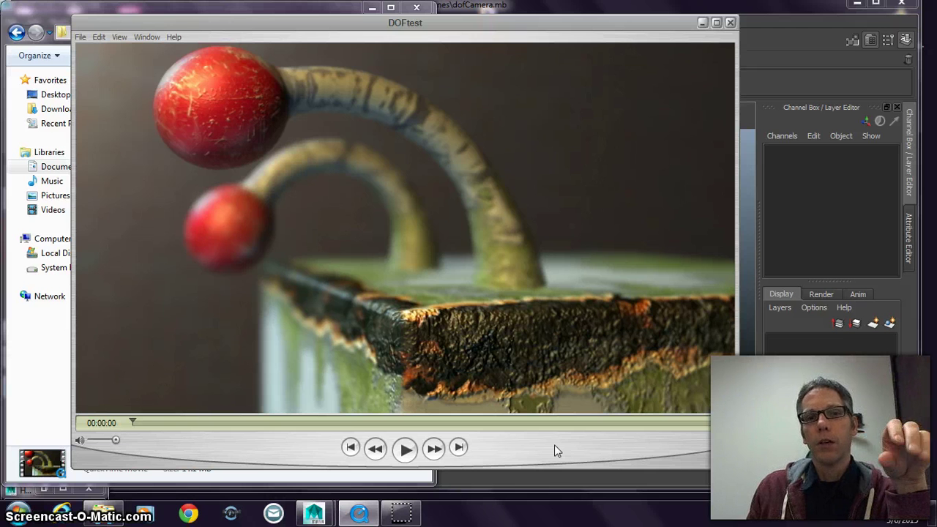
# Scrub the DOFtest movie forward through its focus shift toward the end of the clip.
pyautogui.moveTo(435, 23); pyautogui.dragTo(477, 16)
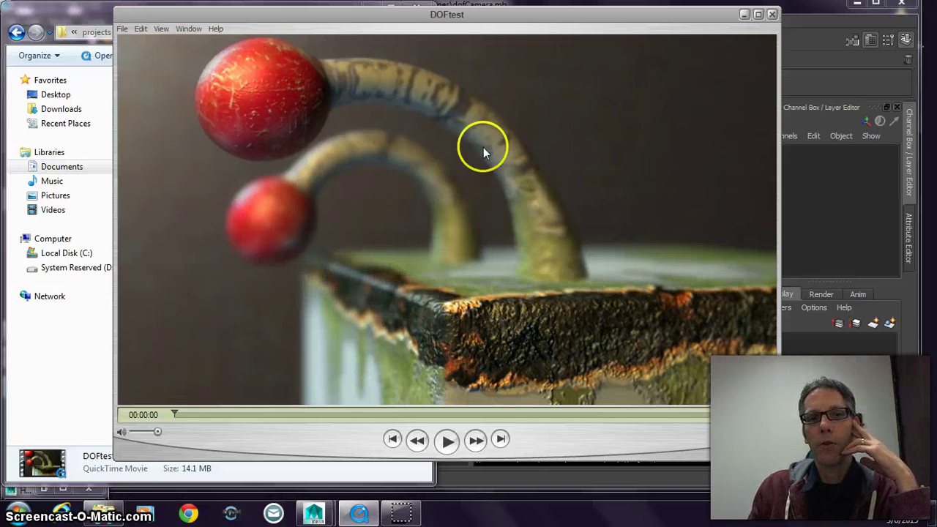
pyautogui.moveTo(177, 416); pyautogui.dragTo(239, 417)
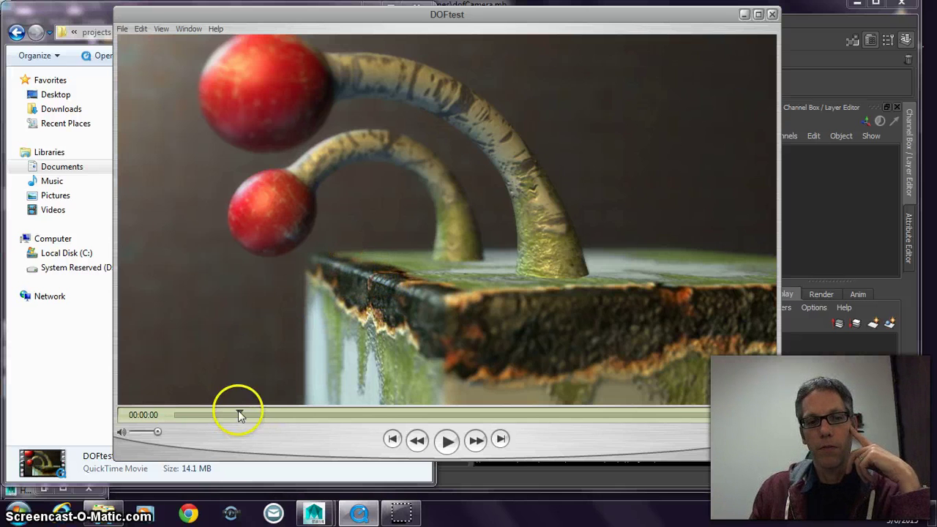
pyautogui.moveTo(240, 414); pyautogui.dragTo(268, 414)
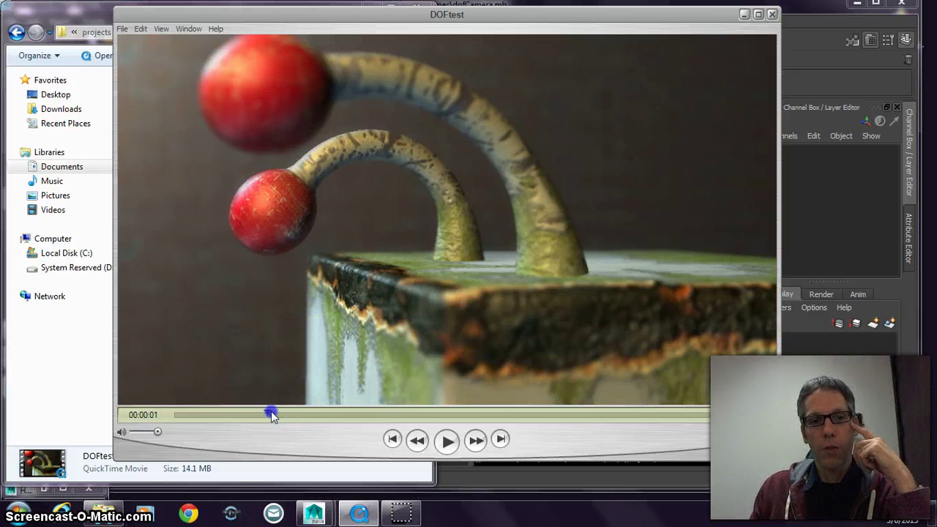
pyautogui.moveTo(274, 414); pyautogui.dragTo(303, 414)
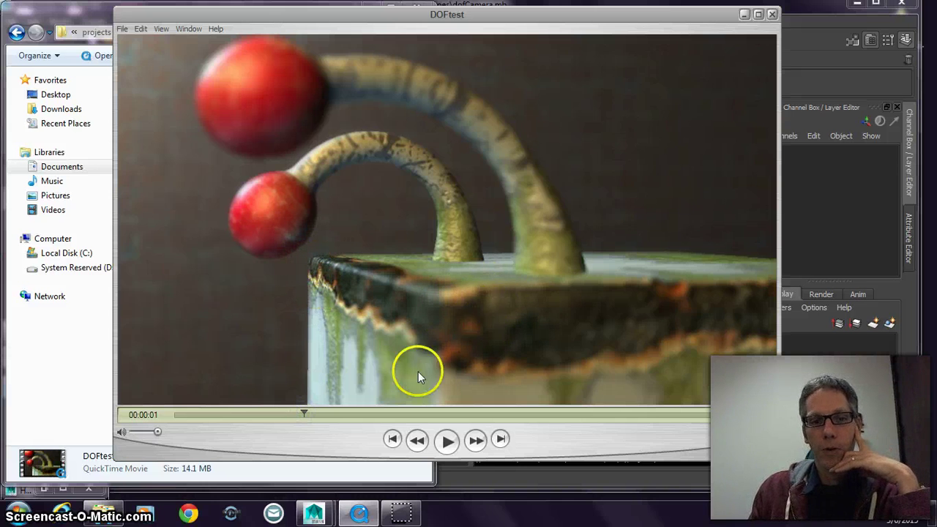
pyautogui.moveTo(305, 414); pyautogui.dragTo(536, 423)
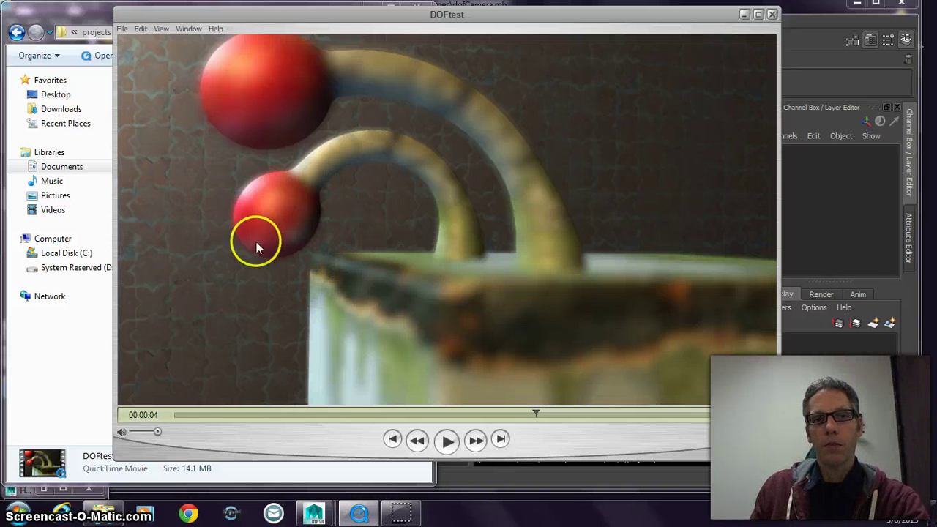
pyautogui.moveTo(537, 414); pyautogui.dragTo(692, 418)
# Minimize the movie player and file browser, then frame DofCamera in Maya's viewport.
pyautogui.click(744, 14)
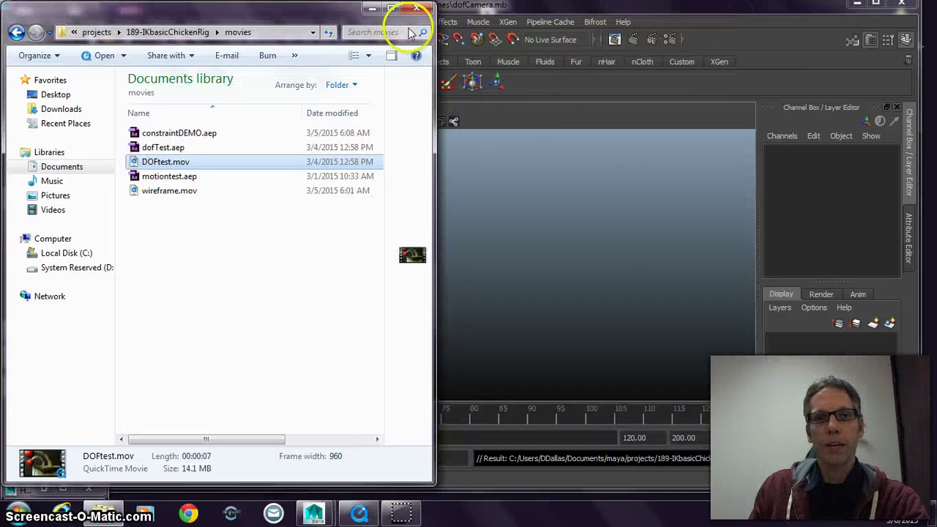
pyautogui.click(372, 14)
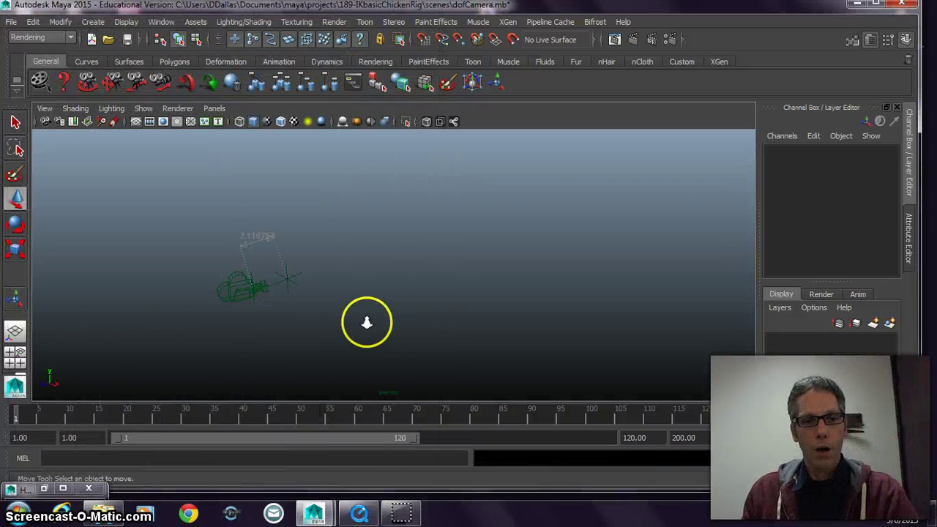
pyautogui.keyDown('alt'); pyautogui.moveTo(286, 329); pyautogui.dragTo(469, 310, button='middle'); pyautogui.keyUp('alt')
pyautogui.keyDown('alt'); pyautogui.moveTo(468, 310); pyautogui.dragTo(327, 301); pyautogui.keyUp('alt')
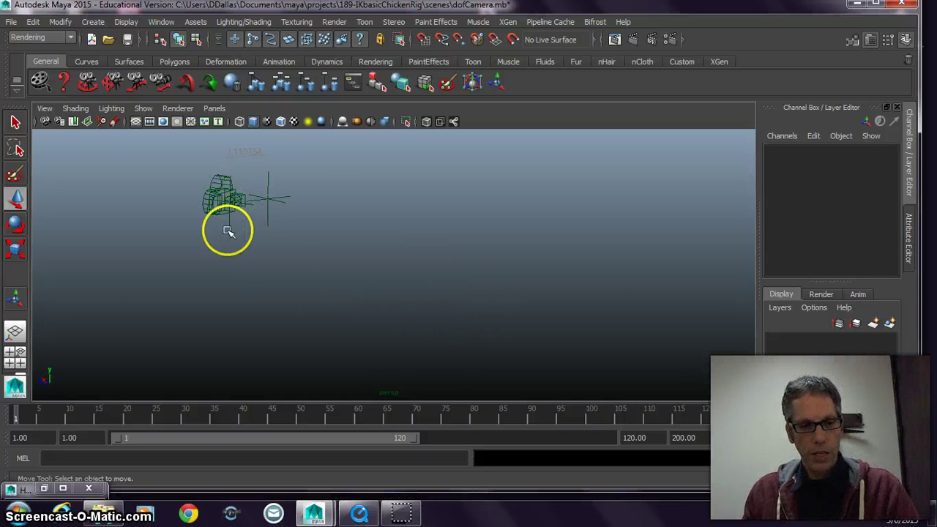
pyautogui.click(213, 203)
pyautogui.press('f')
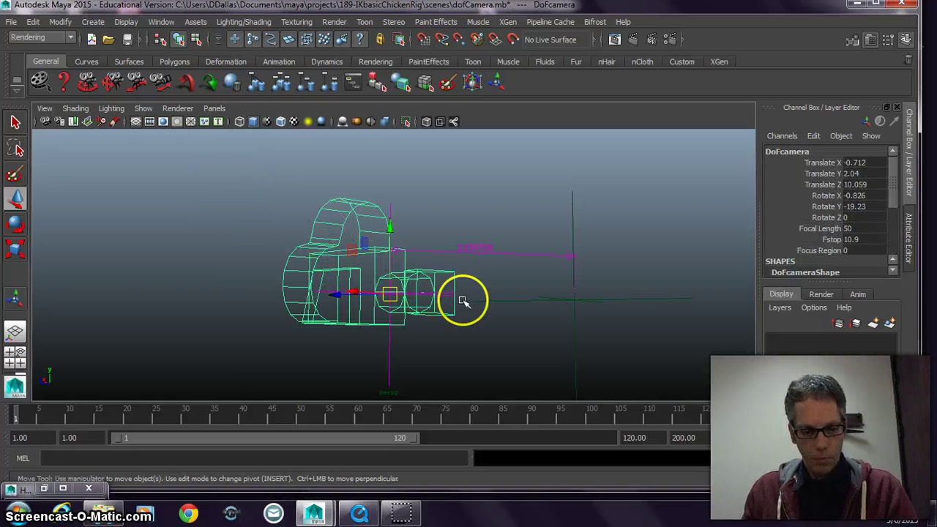
pyautogui.keyDown('alt'); pyautogui.moveTo(486, 314); pyautogui.dragTo(446, 314); pyautogui.keyUp('alt')
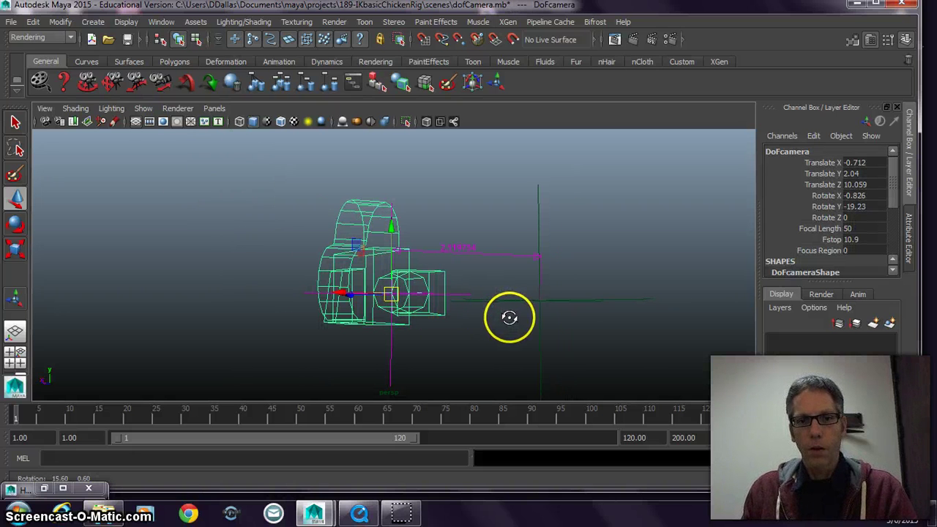
pyautogui.keyDown('alt'); pyautogui.moveTo(537, 318); pyautogui.dragTo(537, 331); pyautogui.keyUp('alt')
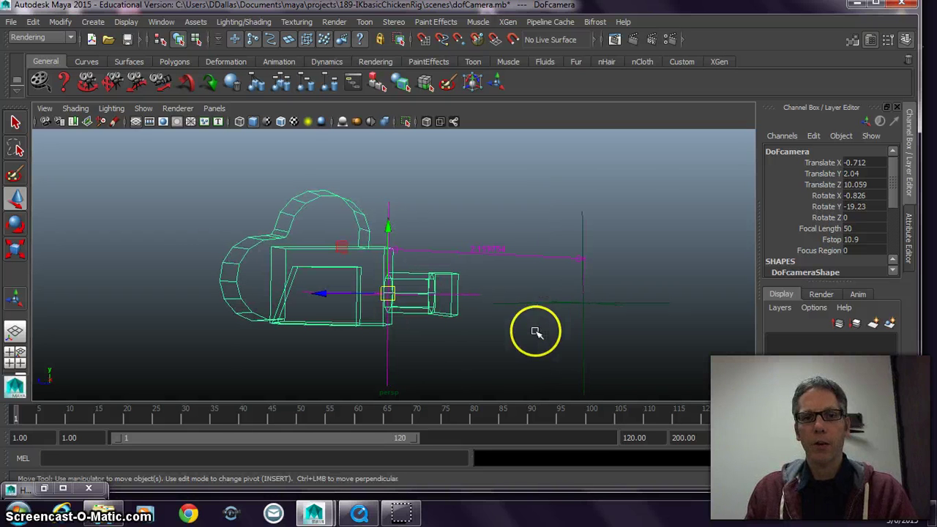
# Slide the DofEnd locator and camera apart along Z so the distance reads 4.555525.
pyautogui.click(590, 336)
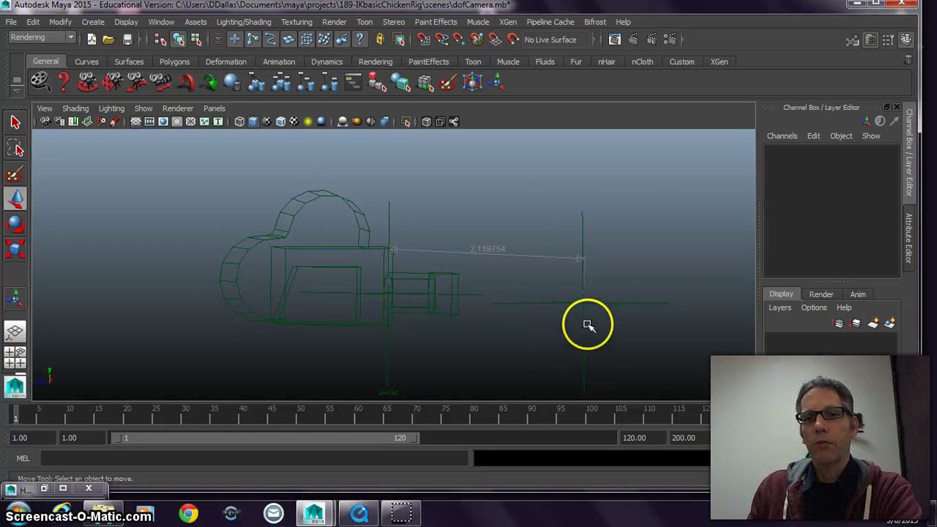
pyautogui.click(583, 303)
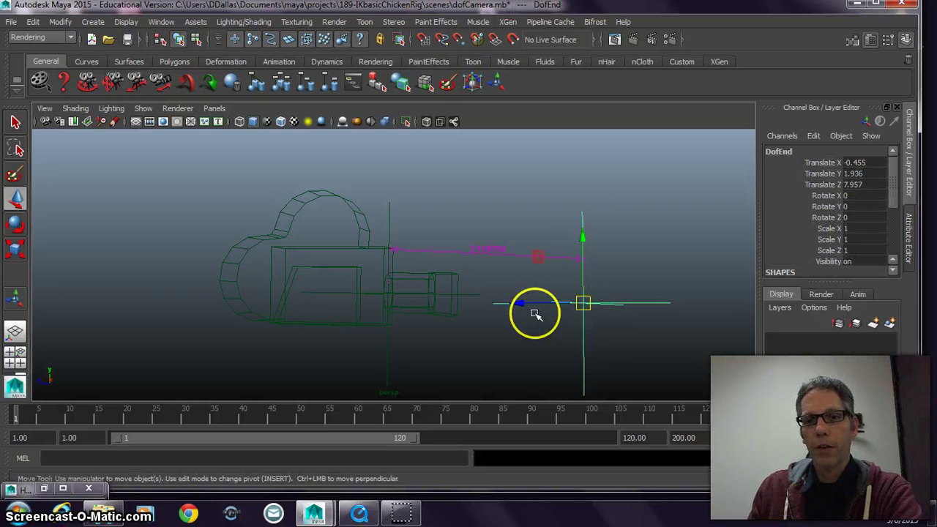
pyautogui.moveTo(532, 304); pyautogui.dragTo(393, 351)
pyautogui.click(329, 195)
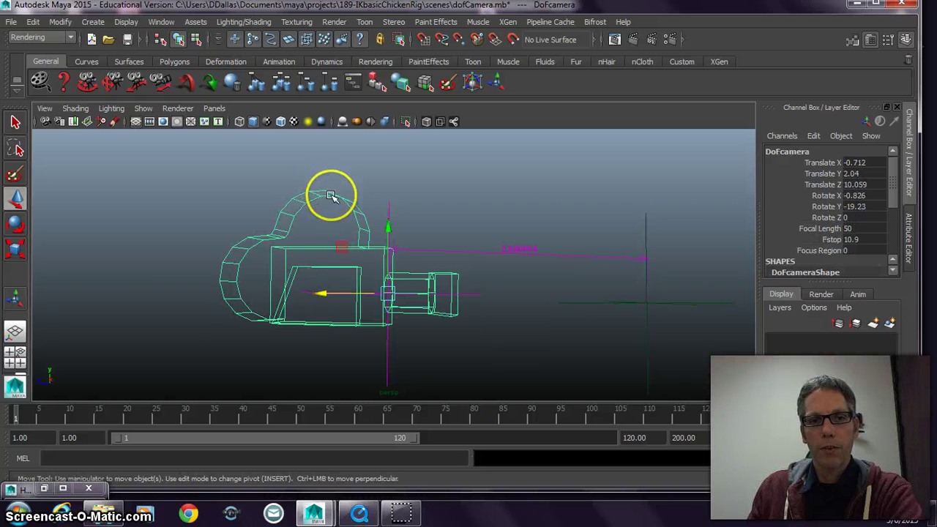
pyautogui.moveTo(331, 293); pyautogui.dragTo(171, 285)
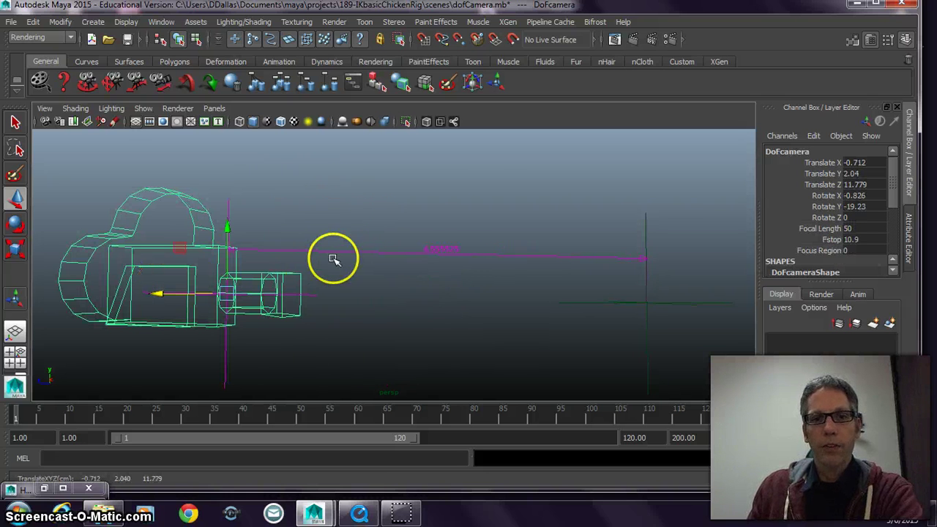
pyautogui.moveTo(397, 224); pyautogui.dragTo(503, 278)
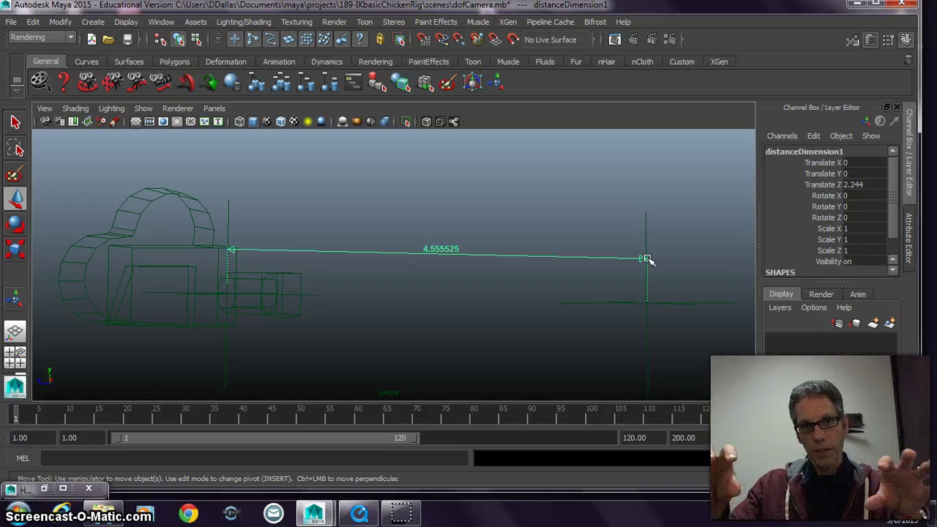
pyautogui.moveTo(644, 257); pyautogui.dragTo(415, 259)
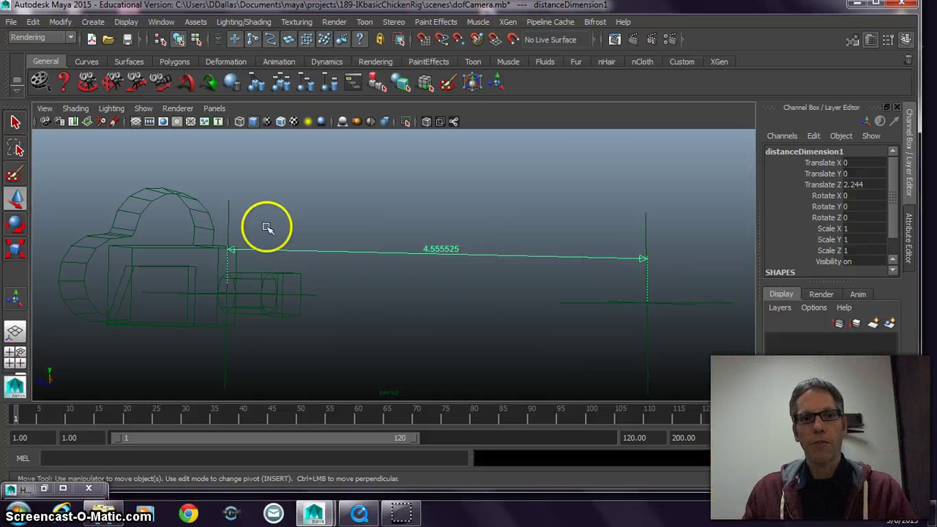
pyautogui.click(186, 207)
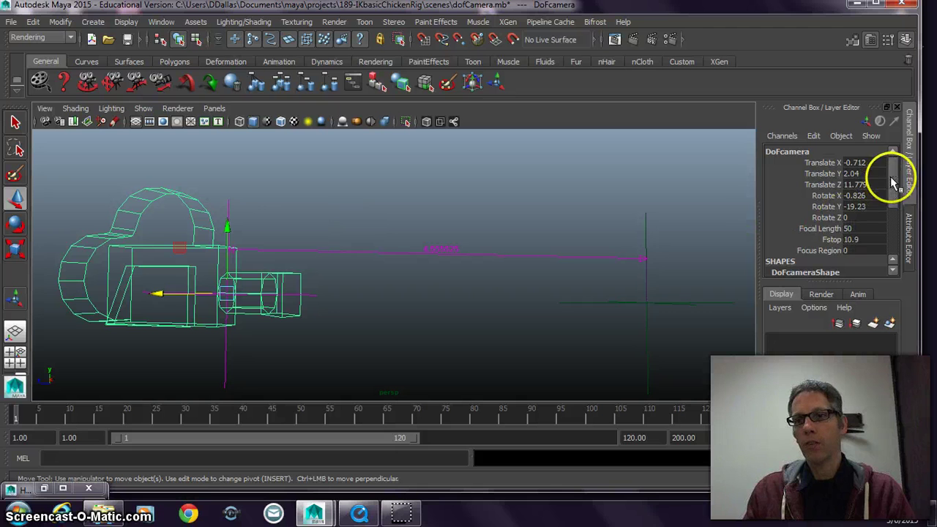
# Show DofCameraShape's full attributes to inspect its Depth of Field section.
pyautogui.click(908, 229)
pyautogui.scroll(-3, 819, 303)
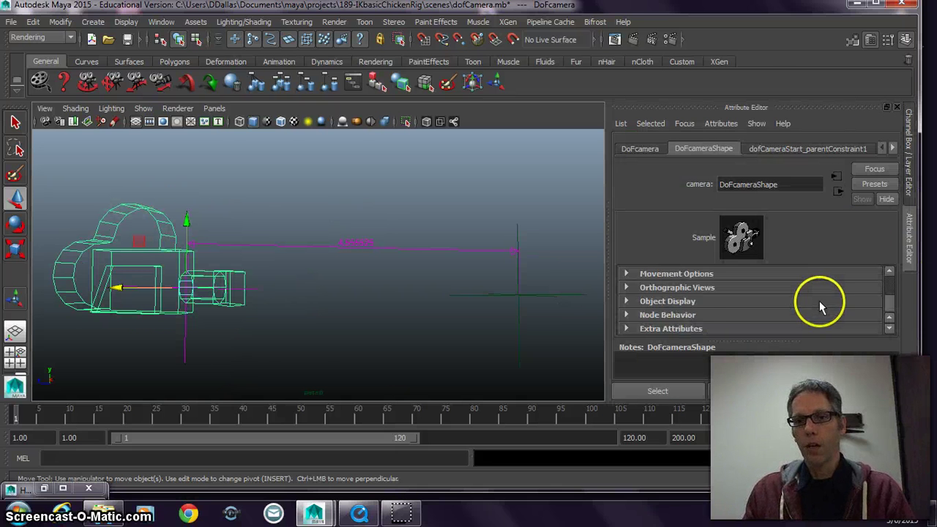
pyautogui.scroll(2, 816, 302)
pyautogui.scroll(1, 814, 303)
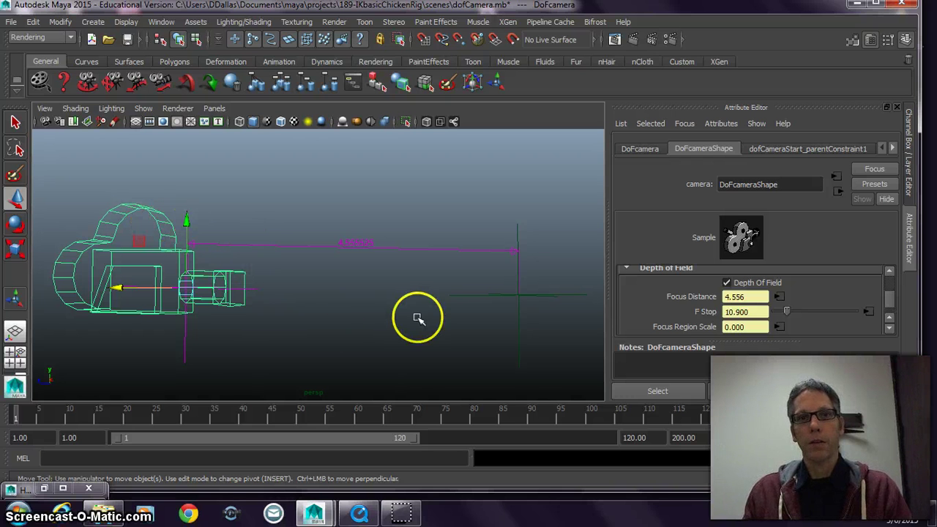
# Inspect both locators and distanceDimension1, whose Distance reads 4.556.
pyautogui.moveTo(183, 341); pyautogui.dragTo(209, 349)
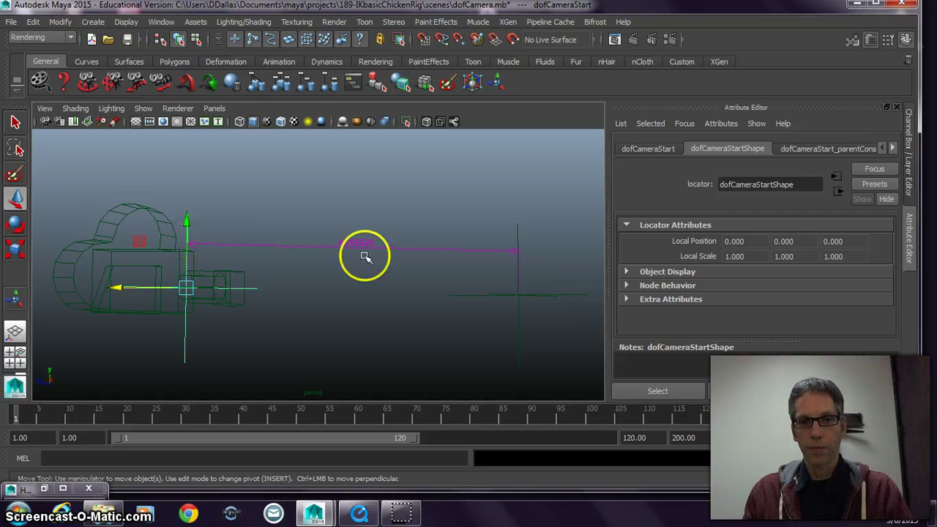
pyautogui.click(151, 210)
pyautogui.click(506, 274)
pyautogui.click(519, 322)
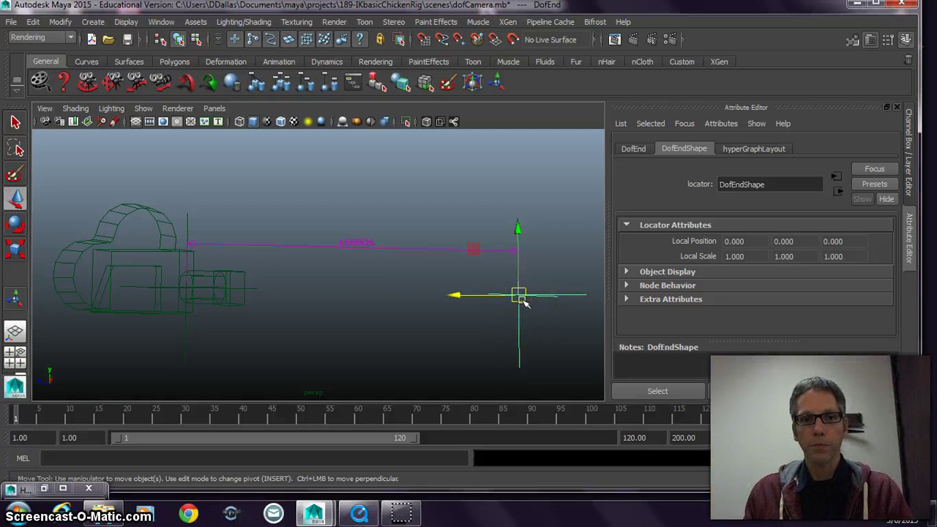
pyautogui.moveTo(329, 211); pyautogui.dragTo(393, 272)
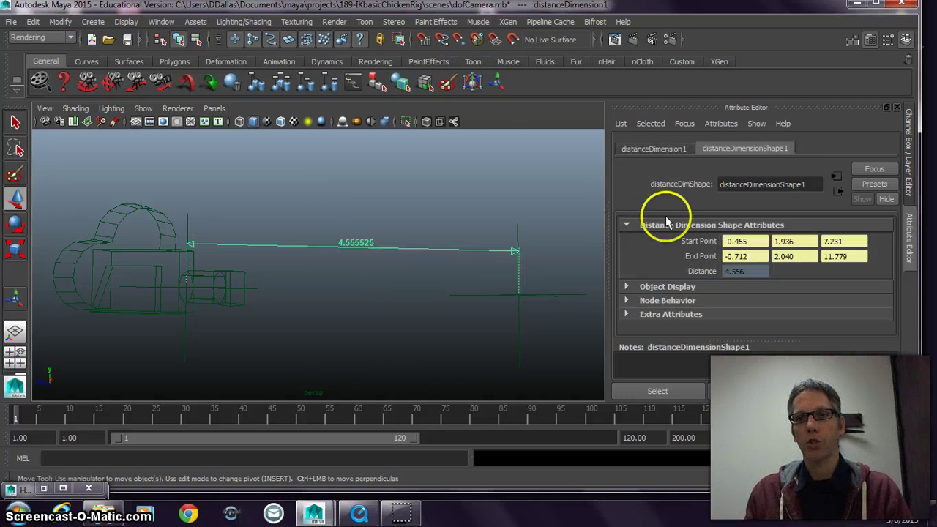
# In the Hypergraph, inspect distanceDimensionShape1, the locator shapes and the camera shape's 4.556 Focus Distance.
pyautogui.click(50, 489)
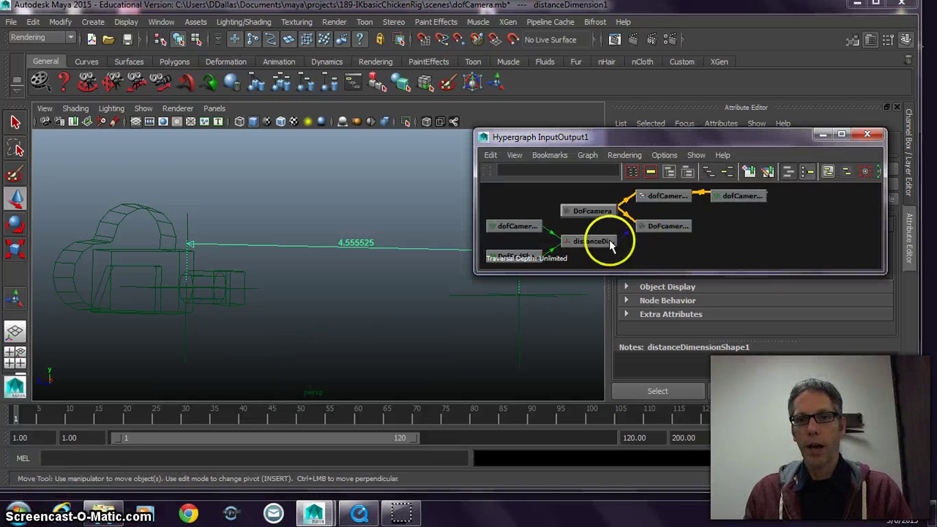
pyautogui.click(599, 241)
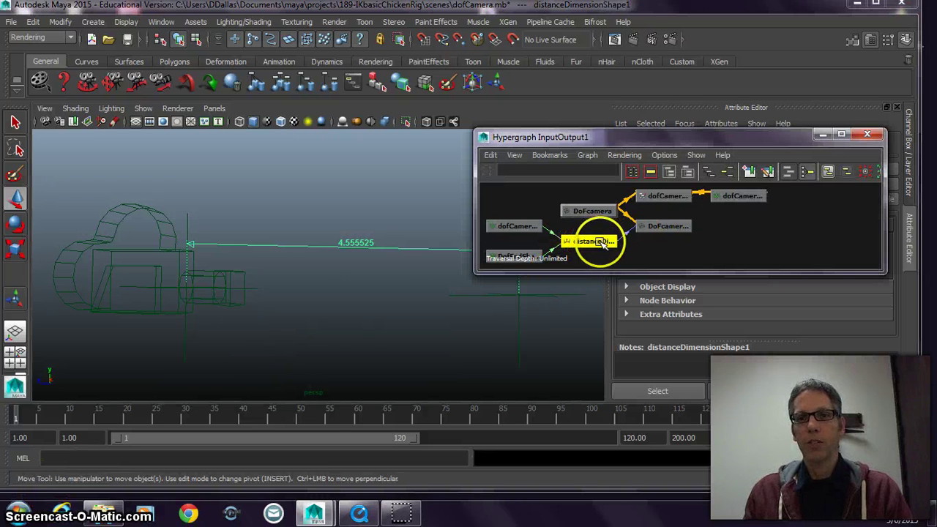
pyautogui.click(663, 226)
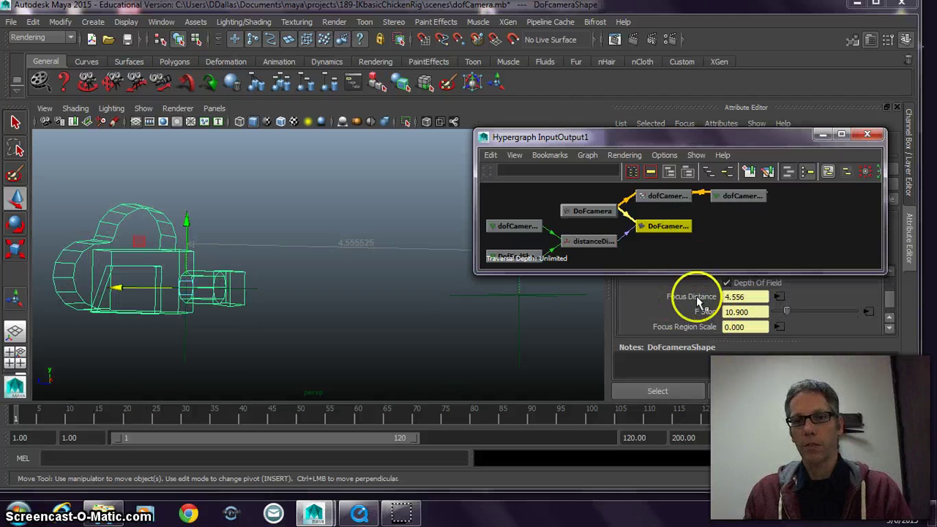
pyautogui.click(512, 227)
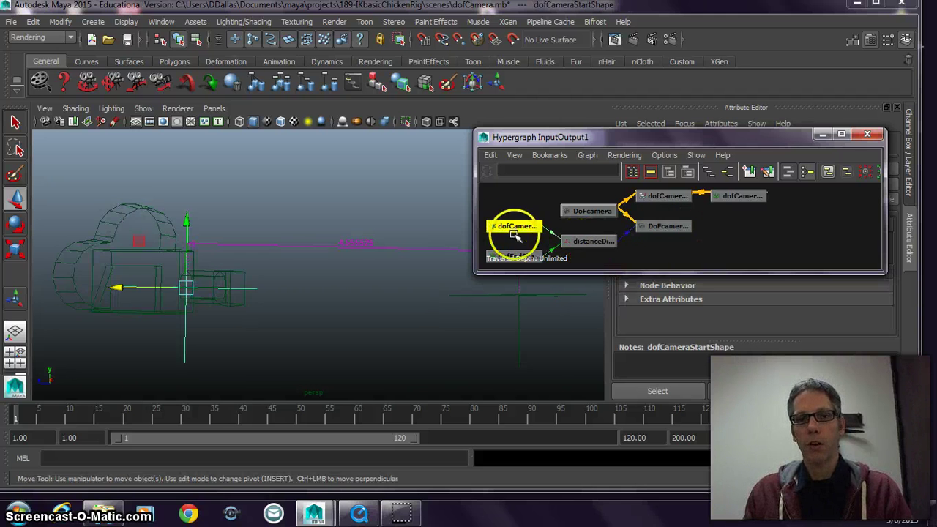
pyautogui.click(514, 256)
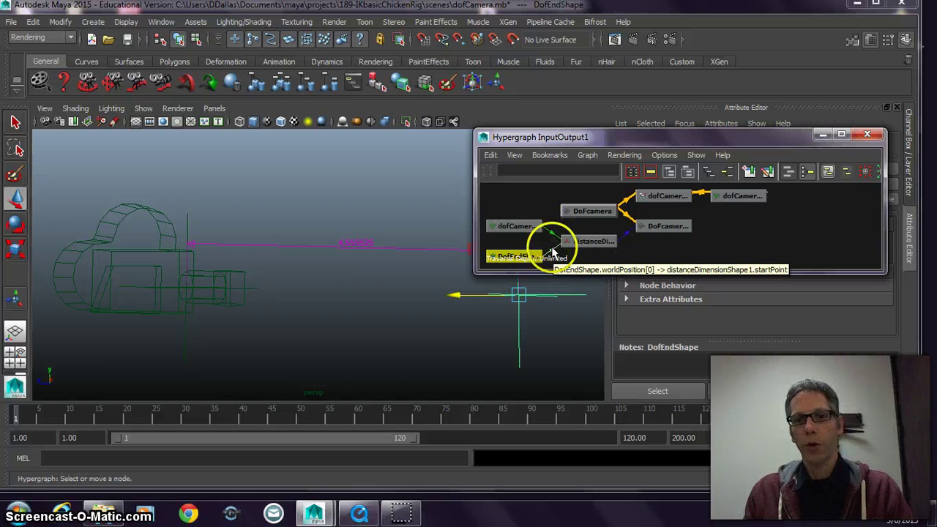
pyautogui.click(592, 241)
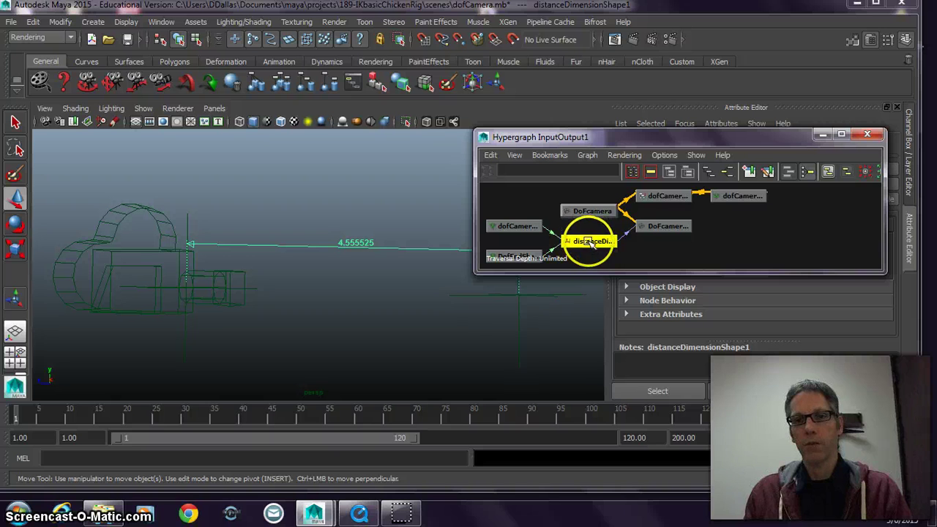
pyautogui.click(652, 225)
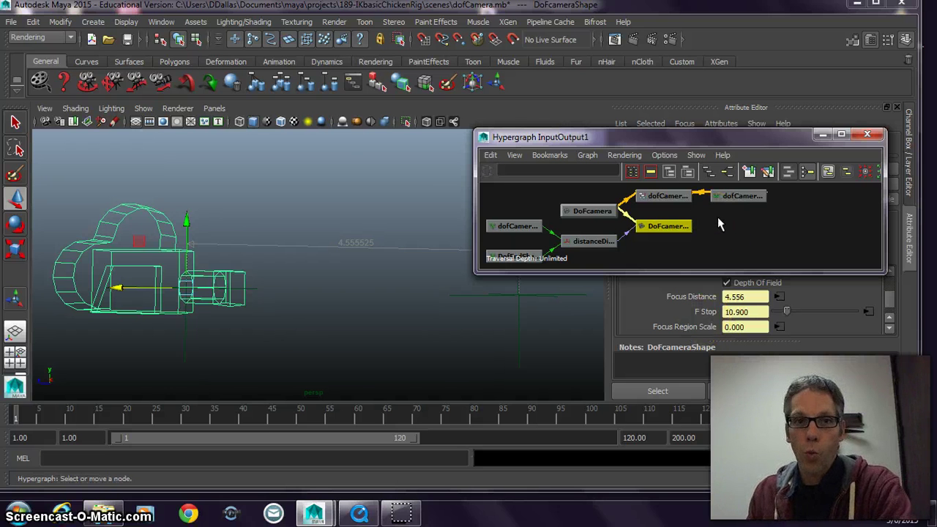
# Start a new scene, discarding the current one without saving.
pyautogui.click(823, 135)
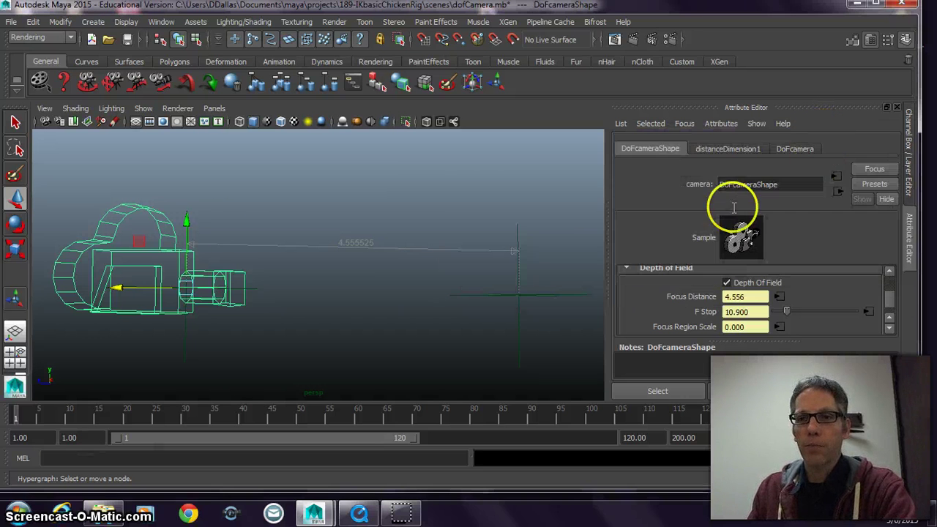
pyautogui.click(94, 41)
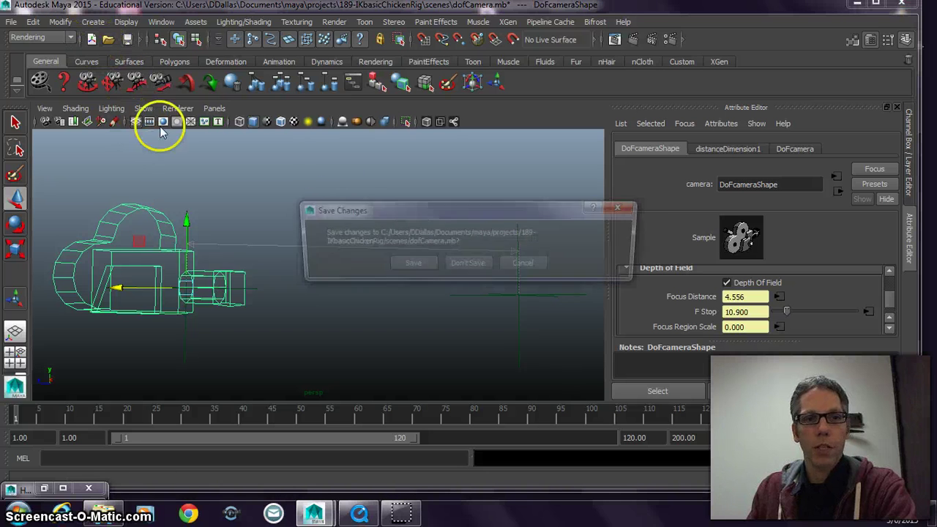
pyautogui.click(472, 266)
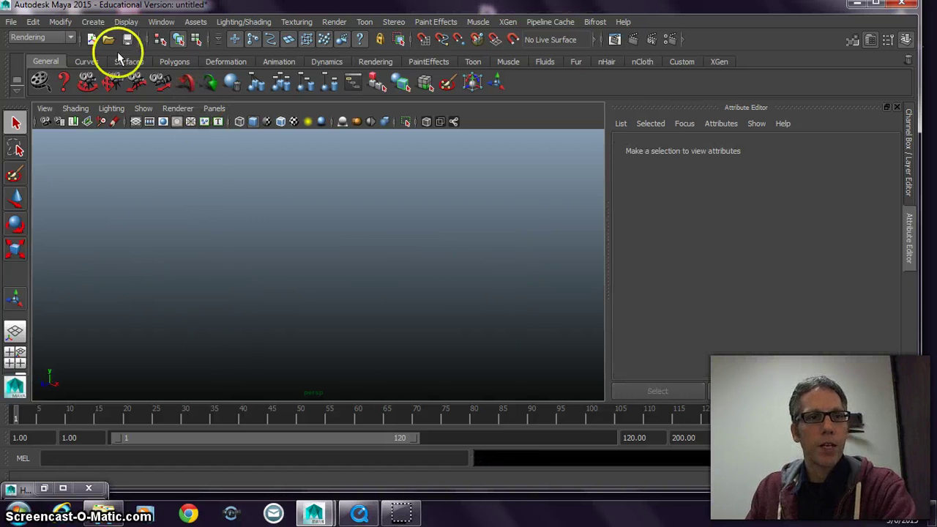
# Create a camera and rename its shape node to DepthOfFieldCam.
pyautogui.click(93, 21)
pyautogui.moveTo(108, 95)
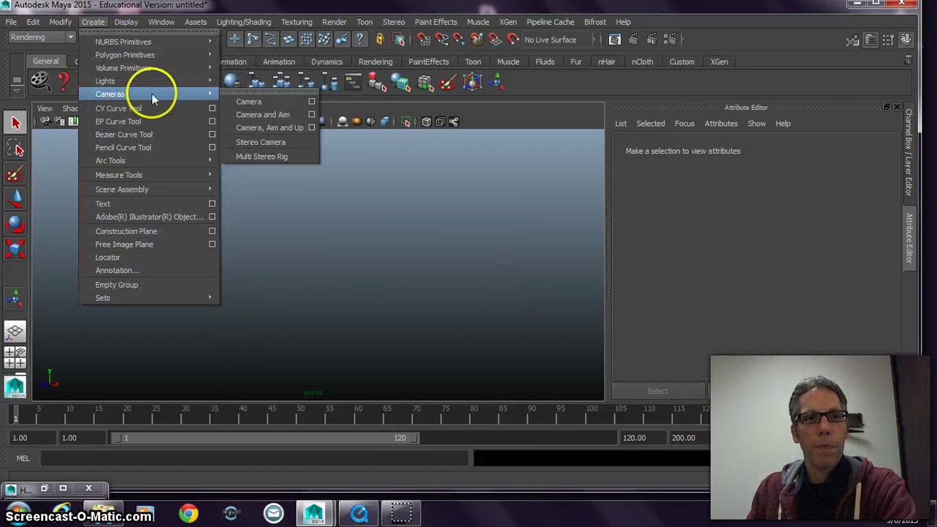
pyautogui.click(253, 102)
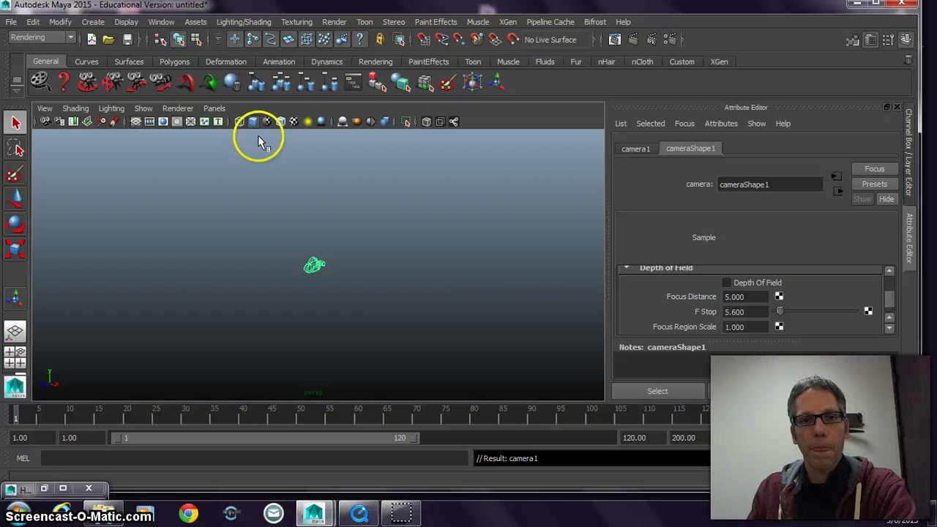
pyautogui.doubleClick(776, 184)
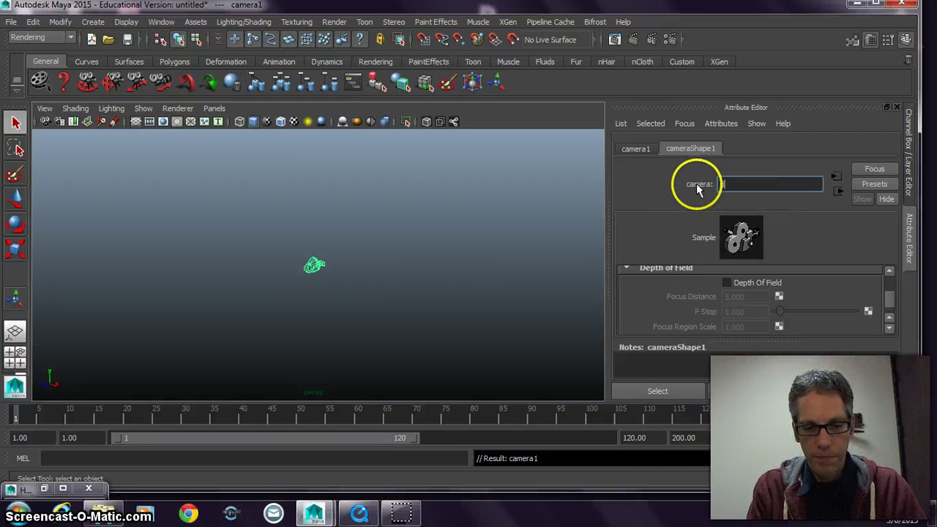
pyautogui.write('DepthOfField')
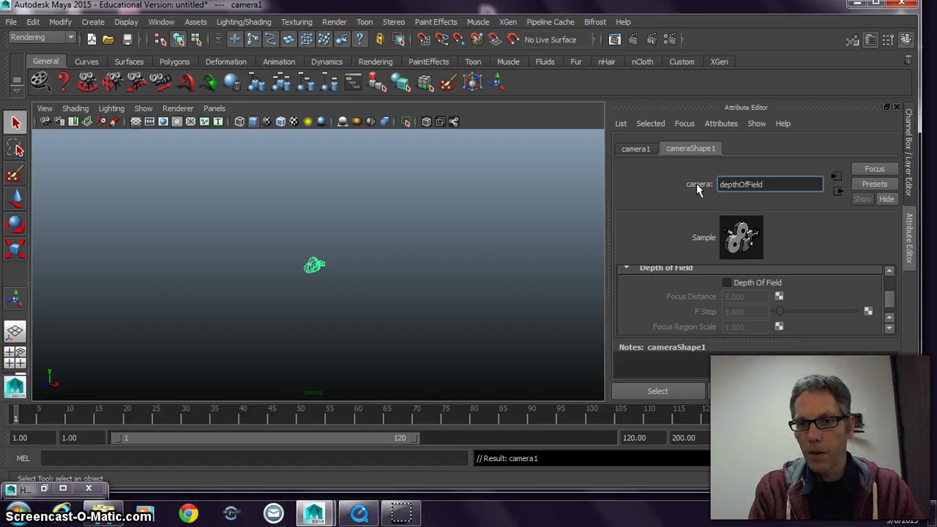
pyautogui.write('Ca')
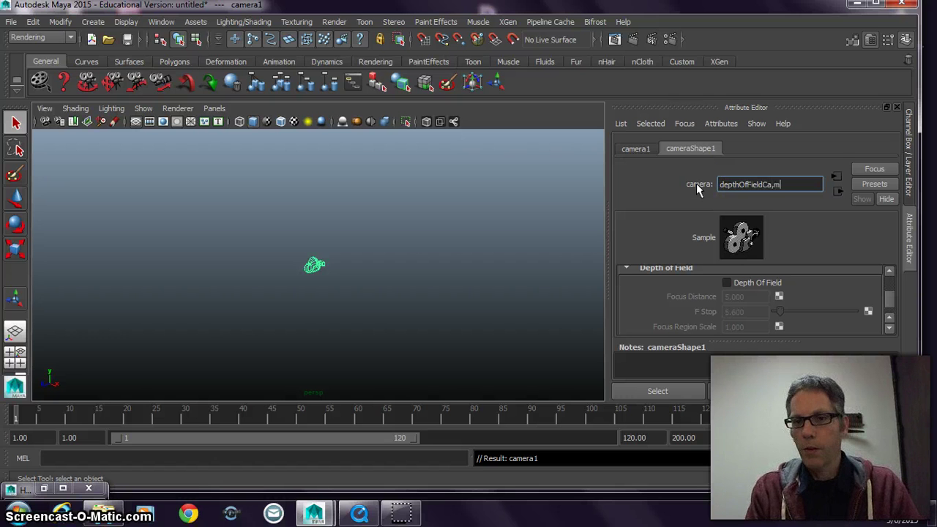
pyautogui.write('m')
pyautogui.press('Return')
pyautogui.click(745, 107)
# Maximize the side view with the grid hidden and the camera panned to the left.
pyautogui.click(339, 286)
pyautogui.press('space')
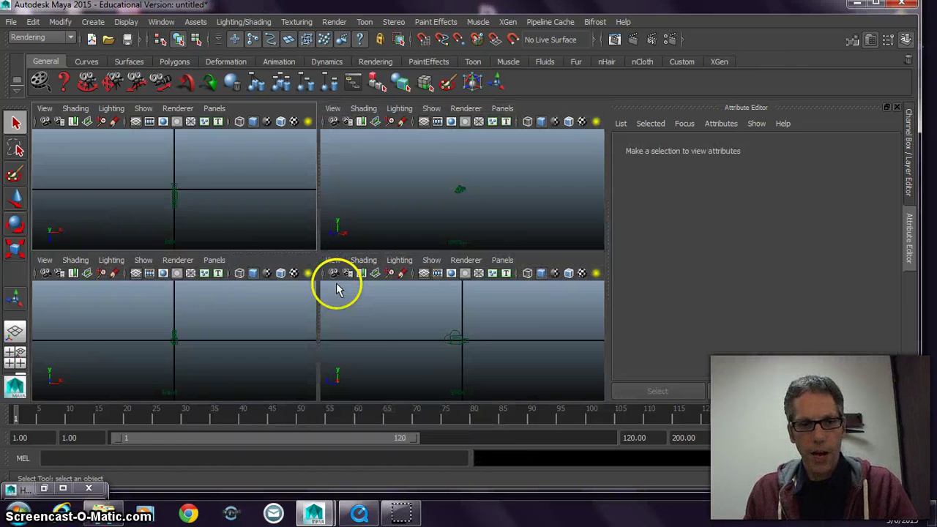
pyautogui.press('a')
pyautogui.press('space')
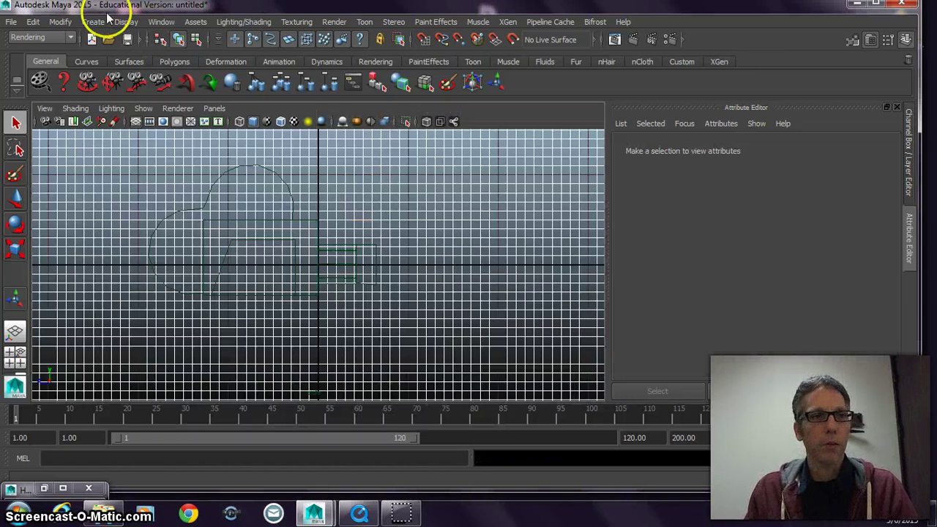
pyautogui.click(91, 22)
pyautogui.moveTo(125, 22)
pyautogui.click(132, 42)
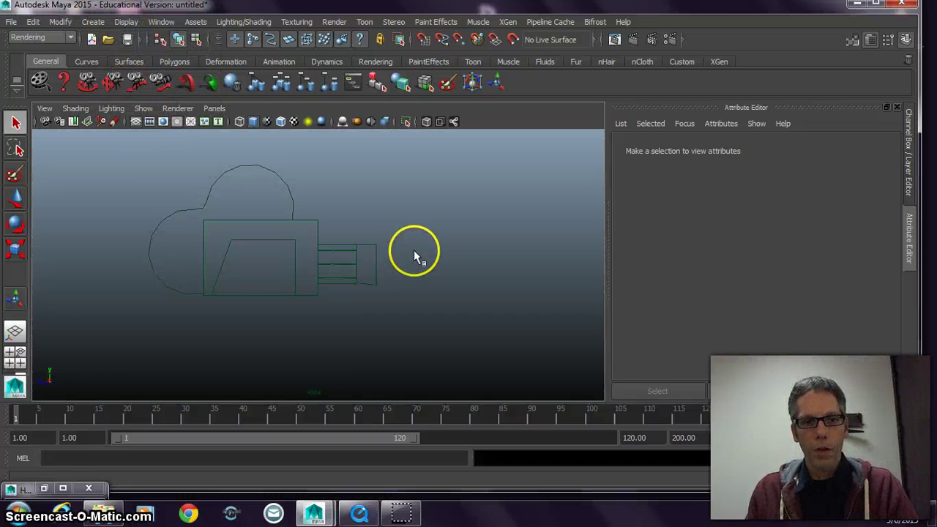
pyautogui.scroll(-3, 410, 245)
pyautogui.keyDown('alt'); pyautogui.moveTo(386, 271); pyautogui.dragTo(283, 266, button='middle'); pyautogui.keyUp('alt')
# Measure a distance from the camera to a point further right with the Distance Tool.
pyautogui.click(93, 22)
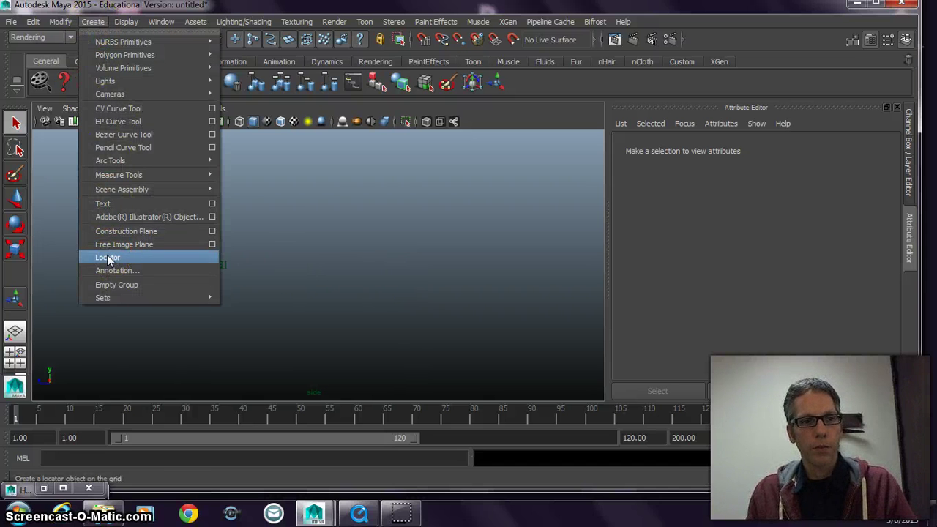
pyautogui.moveTo(116, 176)
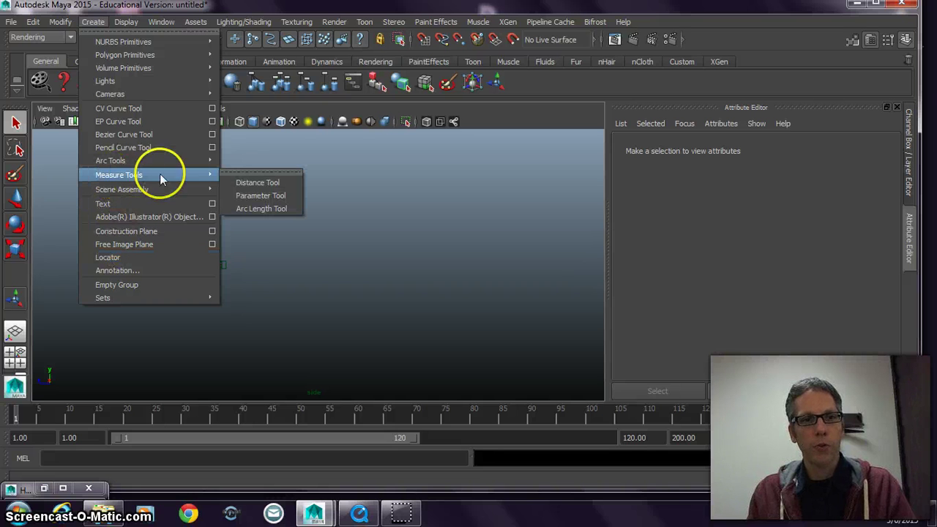
pyautogui.click(258, 183)
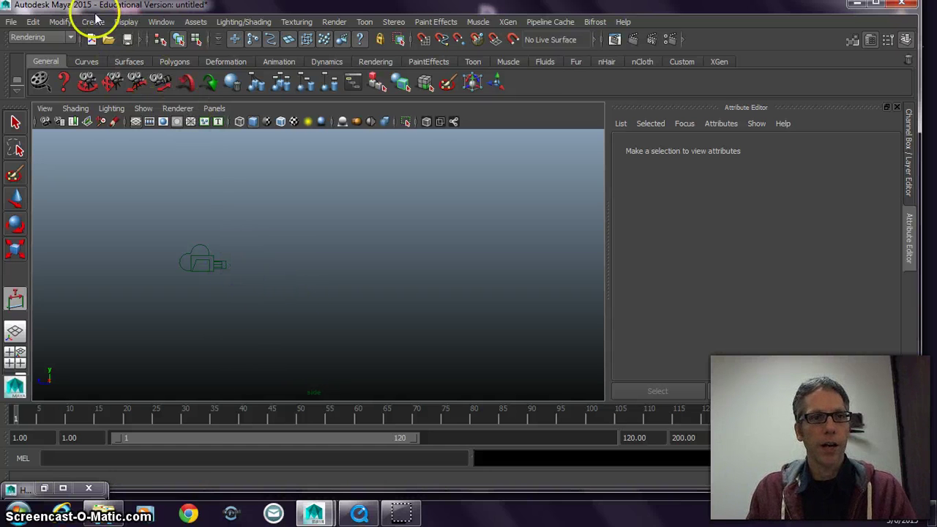
pyautogui.click(123, 22)
pyautogui.click(134, 43)
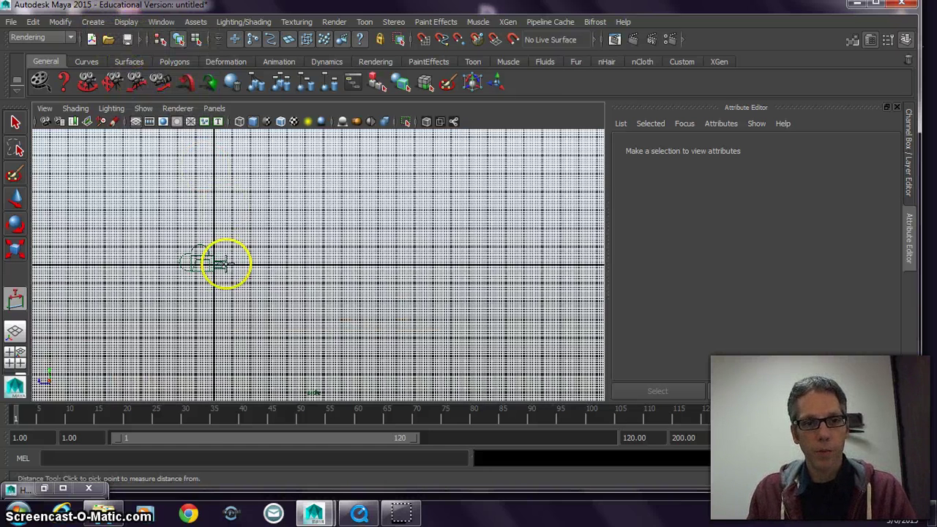
pyautogui.scroll(3, 235, 263)
pyautogui.click(167, 263)
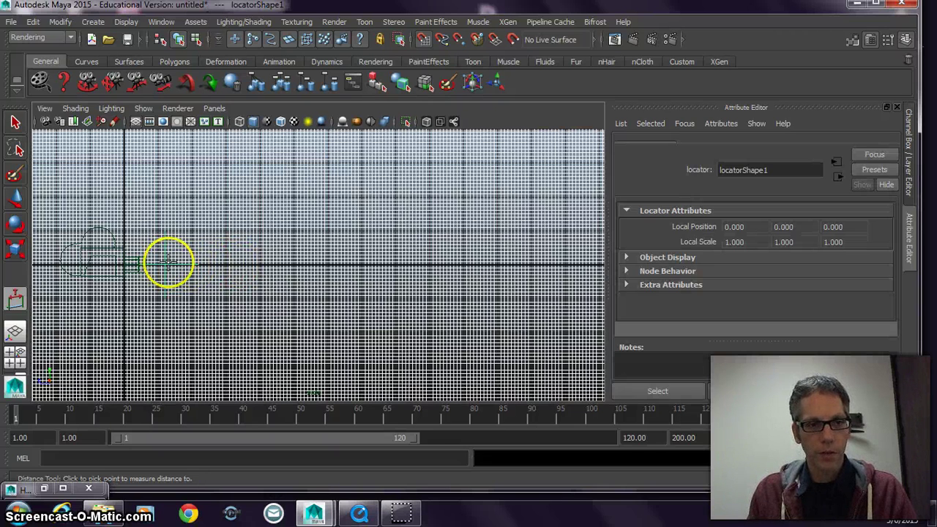
pyautogui.click(360, 260)
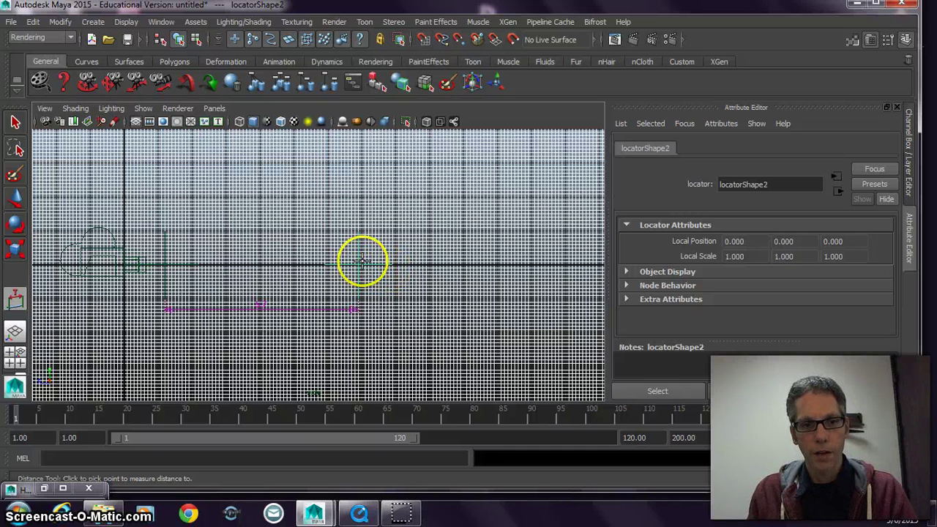
pyautogui.click(16, 123)
# Move locator2 further right along X, lengthening the distance to 7.902934.
pyautogui.click(125, 22)
pyautogui.click(136, 41)
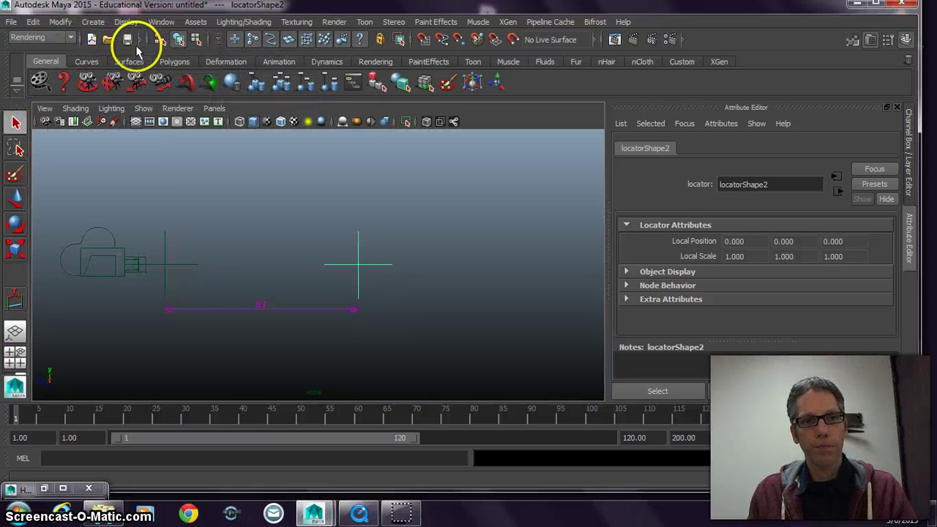
pyautogui.click(185, 269)
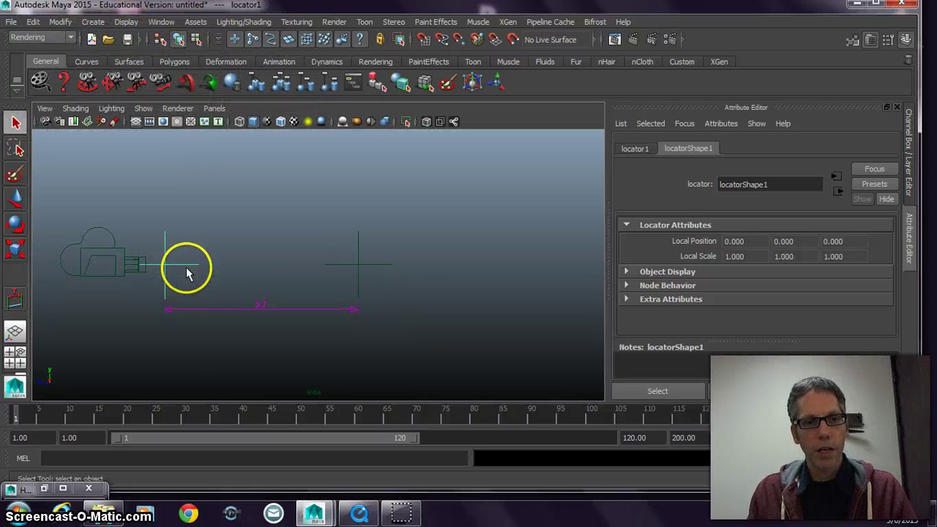
pyautogui.click(385, 274)
pyautogui.press('e')
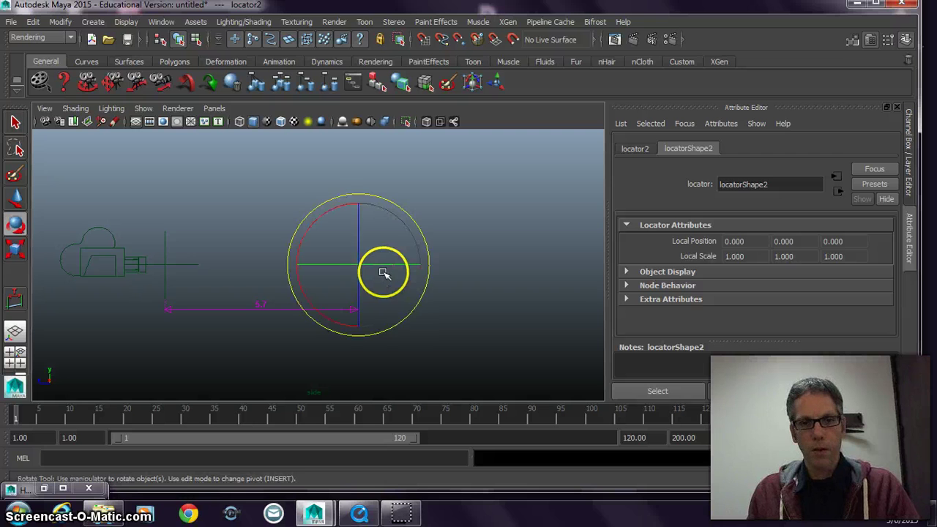
pyautogui.press('w')
pyautogui.moveTo(295, 266); pyautogui.dragTo(344, 278)
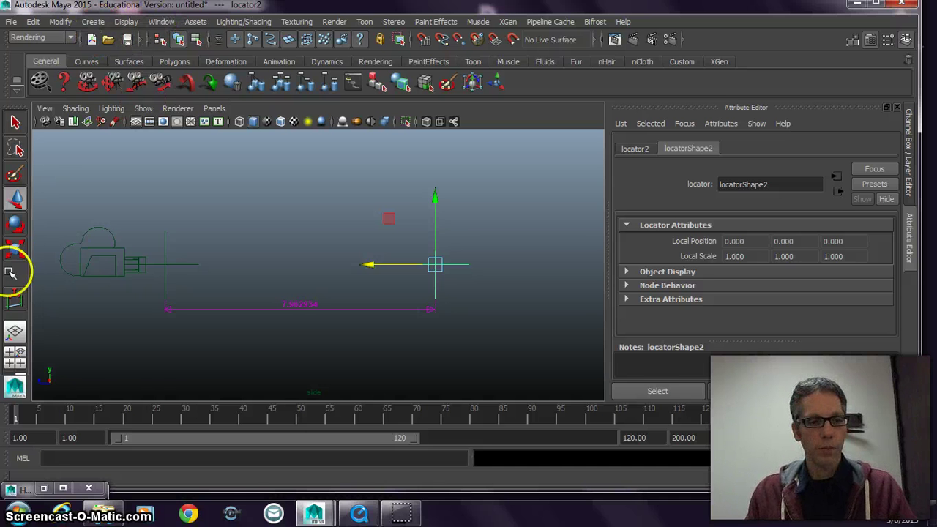
# Check locator1 and locator2 in the node graph window, then set it aside.
pyautogui.click(44, 488)
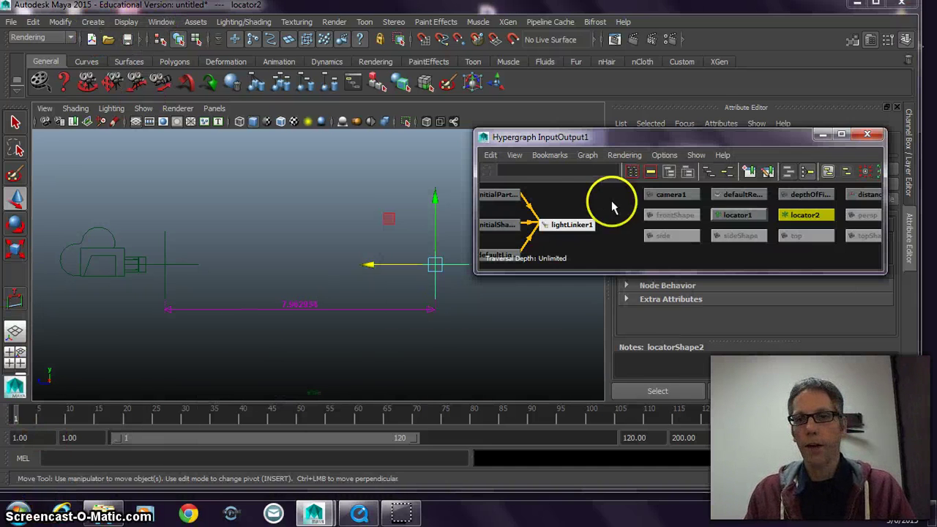
pyautogui.moveTo(673, 154); pyautogui.dragTo(674, 43)
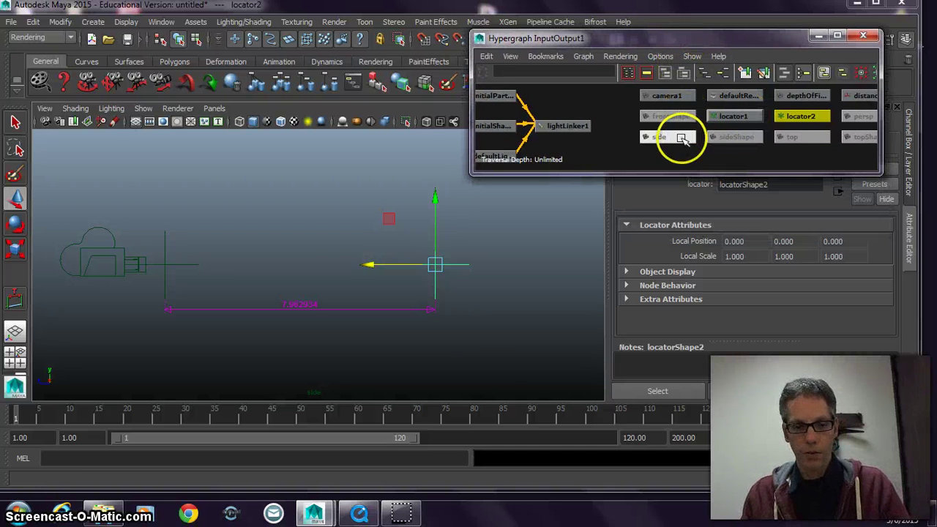
pyautogui.click(741, 117)
pyautogui.click(801, 117)
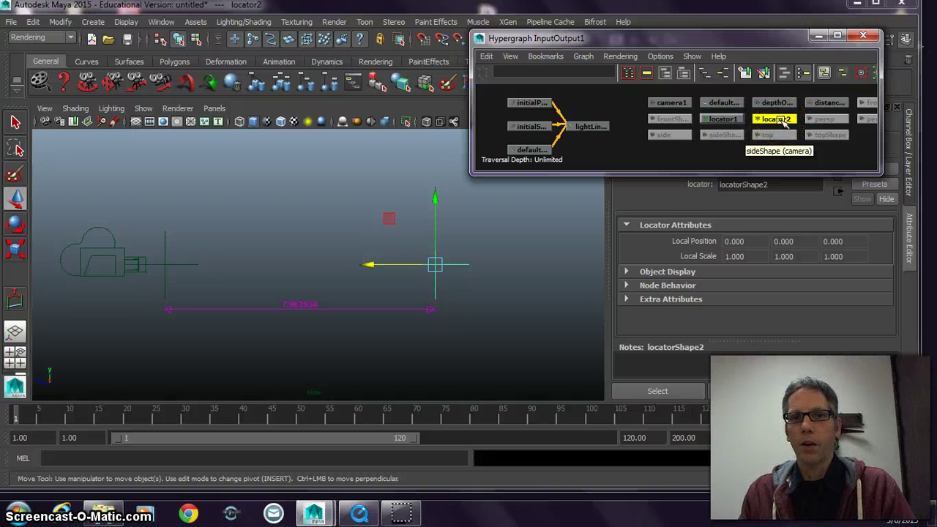
pyautogui.click(817, 36)
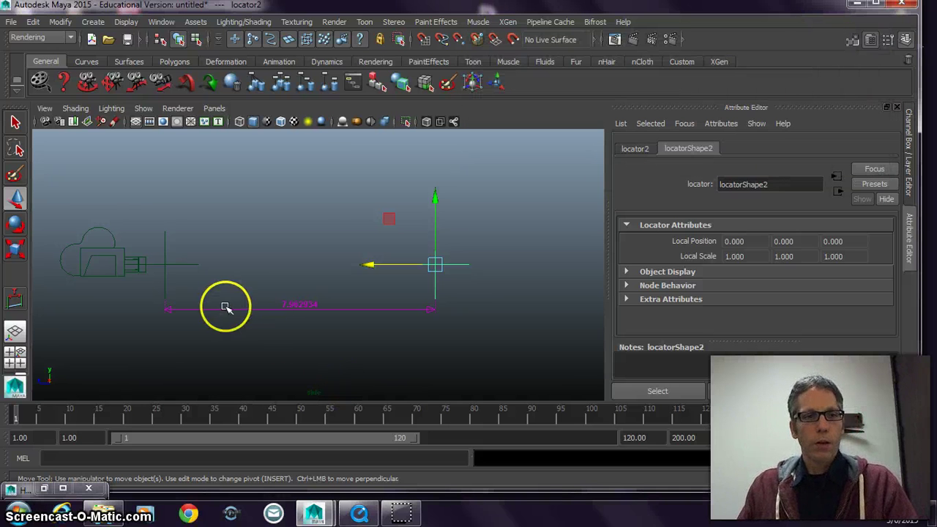
# Check locator1 and depthOfFieldCam, whose Depth Of Field is still off, then clear the selection.
pyautogui.click(192, 274)
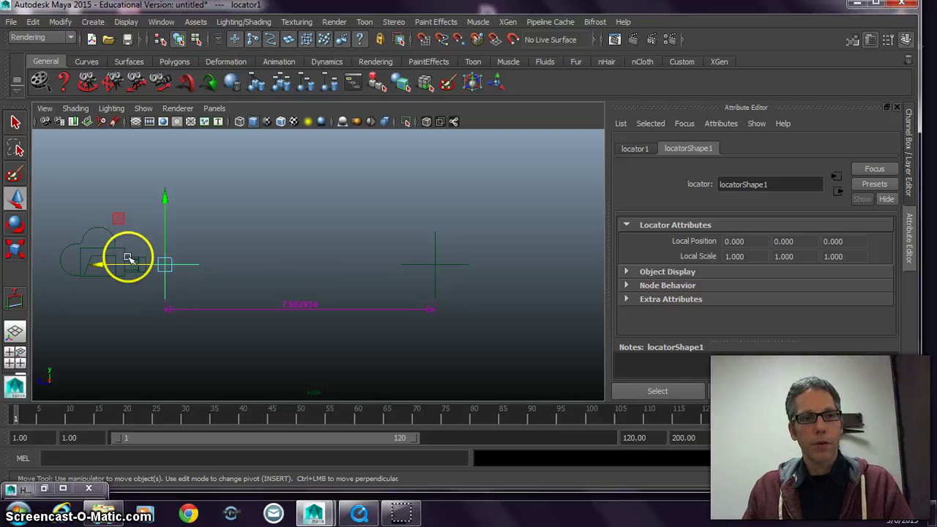
pyautogui.click(160, 290)
pyautogui.click(182, 267)
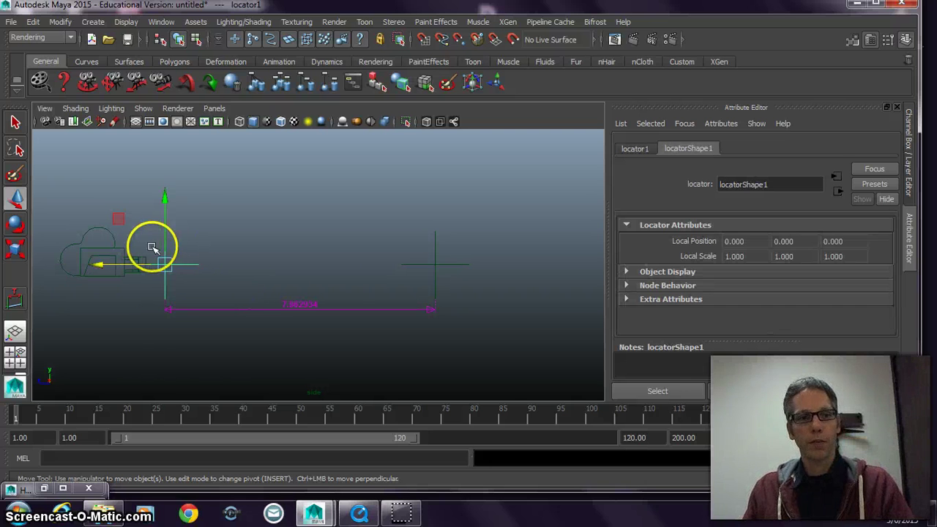
pyautogui.click(112, 236)
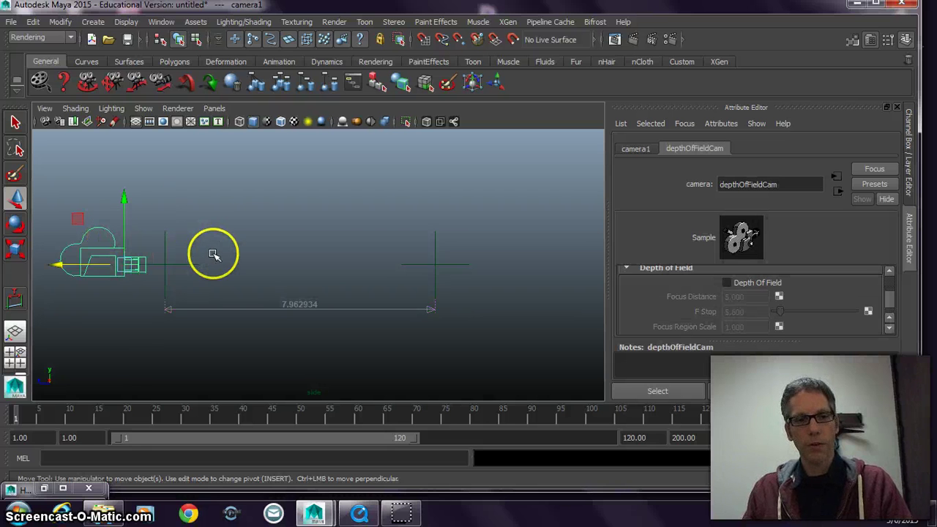
pyautogui.hotkey('ctrl', 'z')
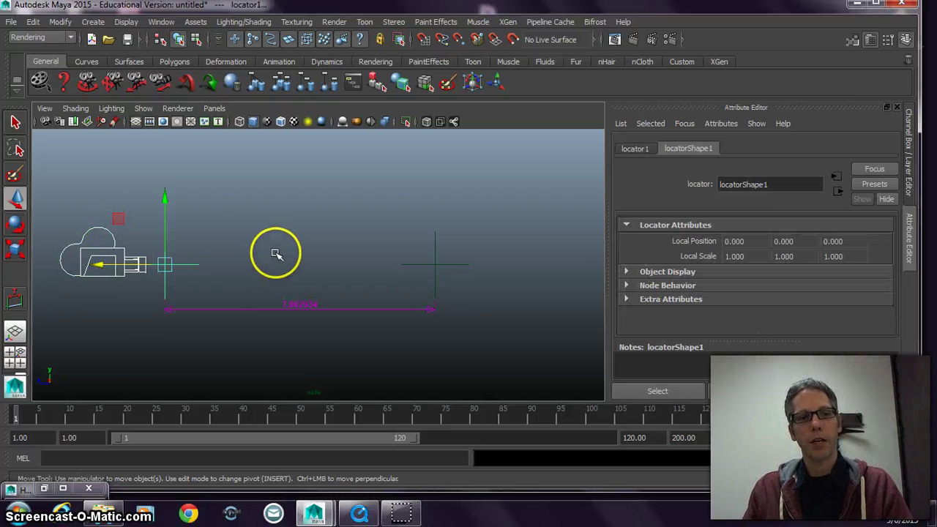
pyautogui.click(244, 287)
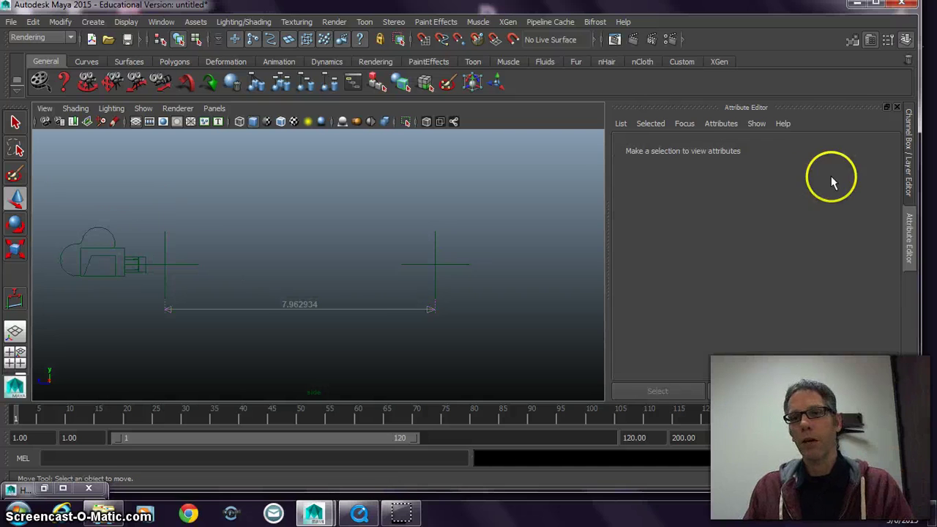
# In the Channel Box, check locator1's Translate Z -1.2, then select camera1 followed by locator1.
pyautogui.click(910, 154)
pyautogui.moveTo(227, 239); pyautogui.dragTo(188, 244)
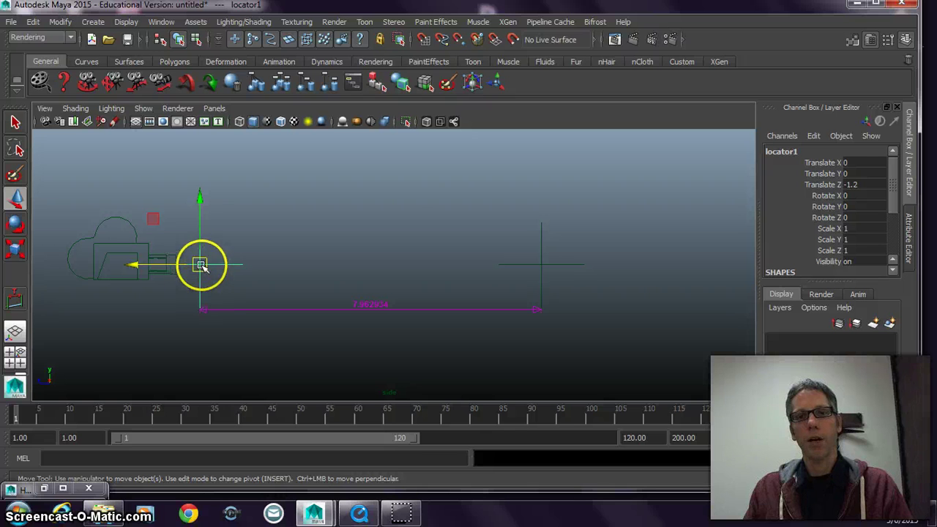
pyautogui.moveTo(830, 162); pyautogui.dragTo(829, 219)
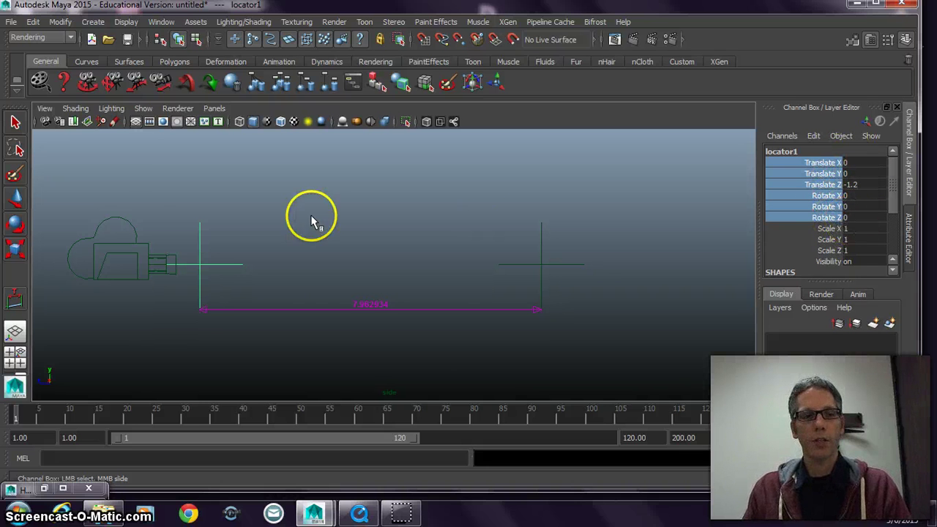
pyautogui.click(126, 221)
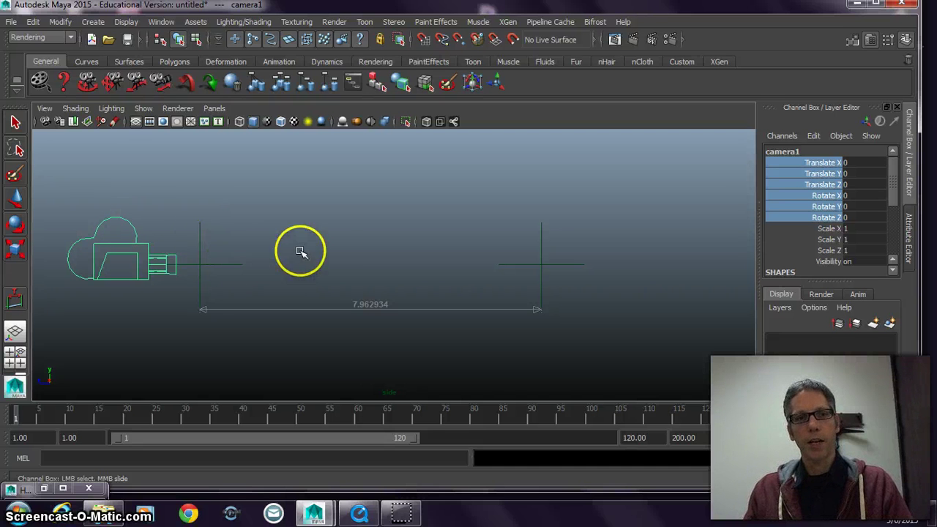
pyautogui.hotkey('ctrl', 'z')
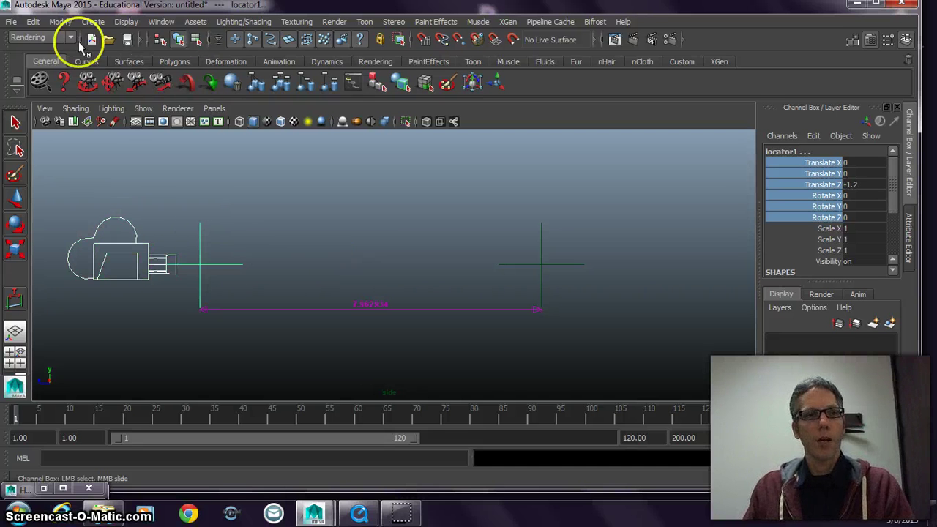
# Parent-constrain locator1 to camera1 with reset defaults and Maintain offset turned off.
pyautogui.click(46, 37)
pyautogui.click(44, 39)
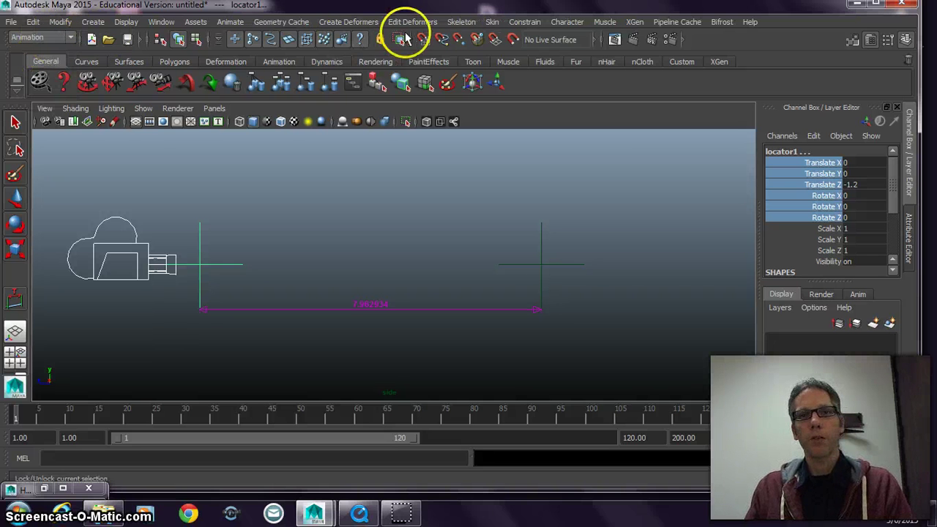
pyautogui.click(533, 22)
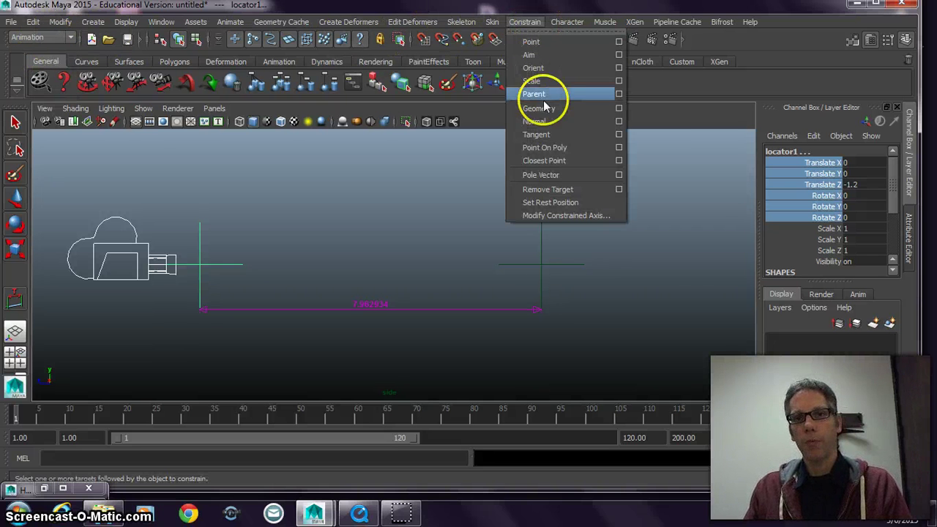
pyautogui.click(620, 98)
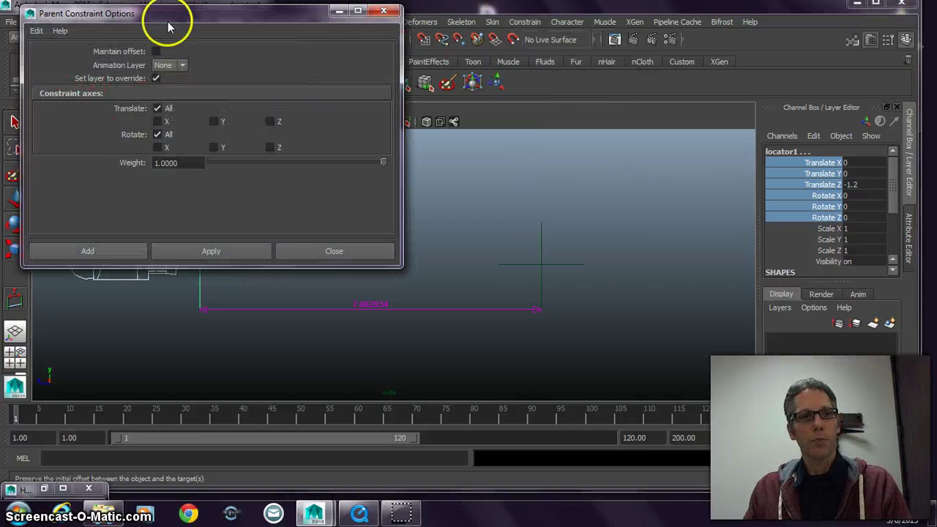
pyautogui.moveTo(173, 14); pyautogui.dragTo(644, 27)
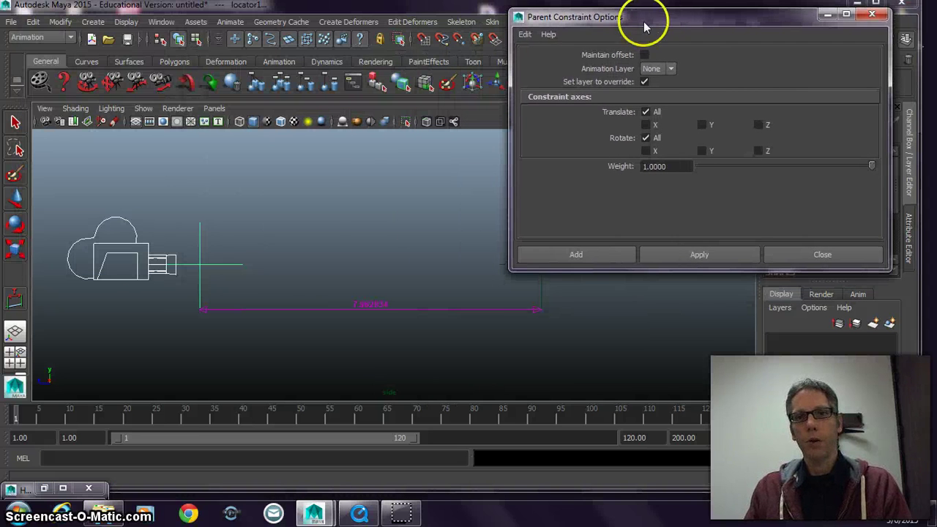
pyautogui.click(525, 35)
pyautogui.click(545, 47)
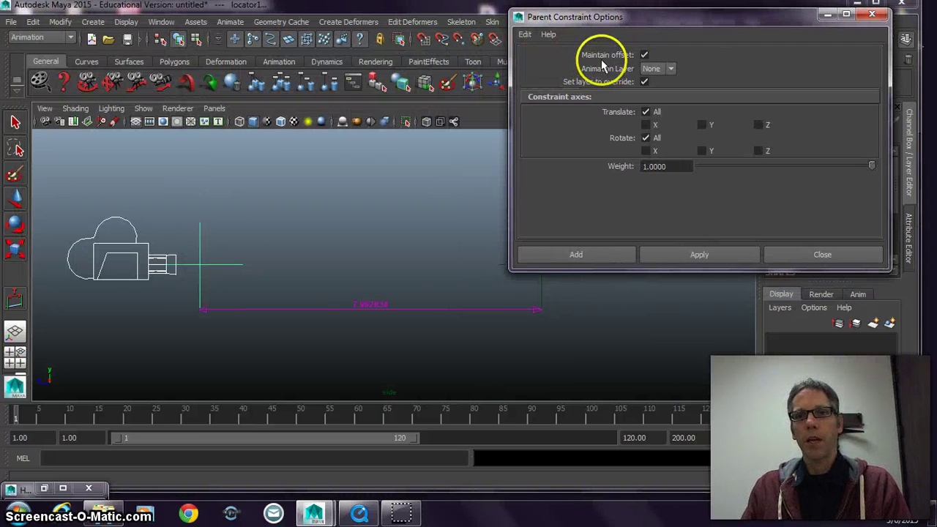
pyautogui.click(644, 56)
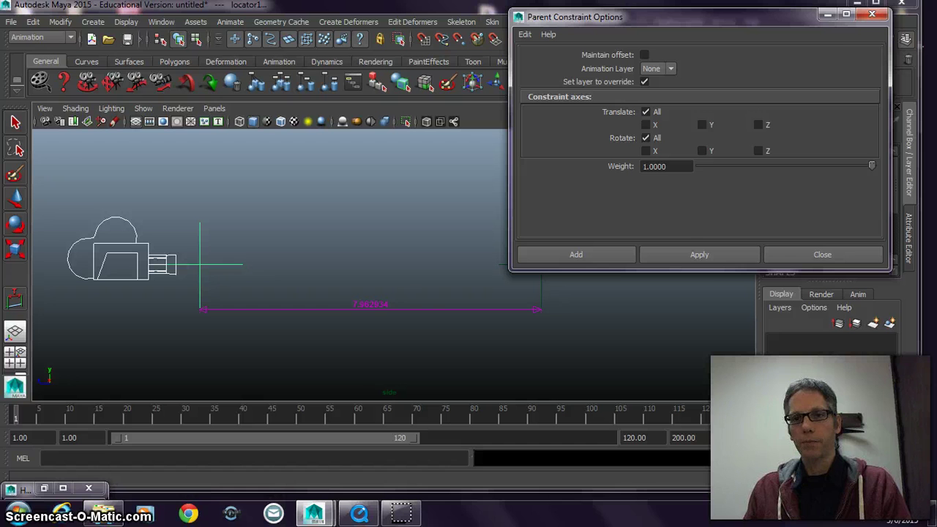
pyautogui.click(705, 254)
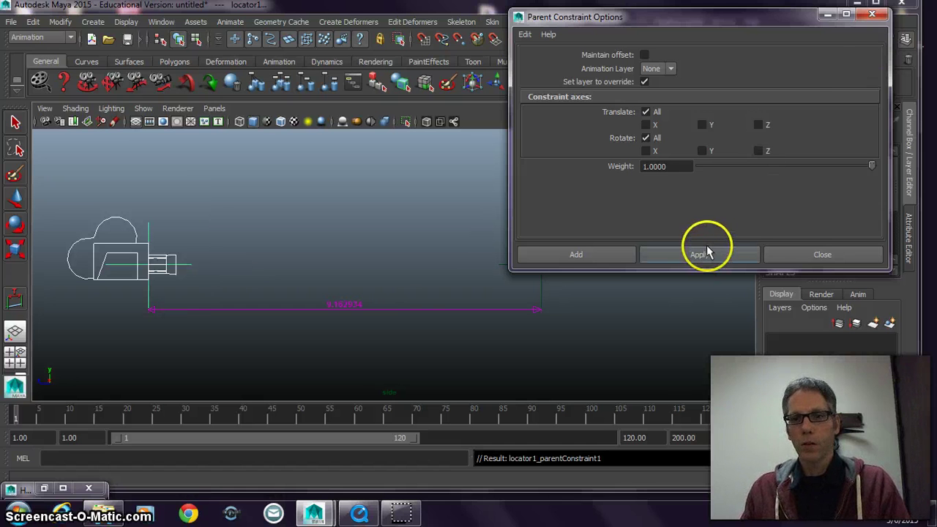
pyautogui.click(805, 254)
# Move camera1 to Translate Z -0.592 and confirm locator1 follows; distance reads 8.571398.
pyautogui.click(129, 219)
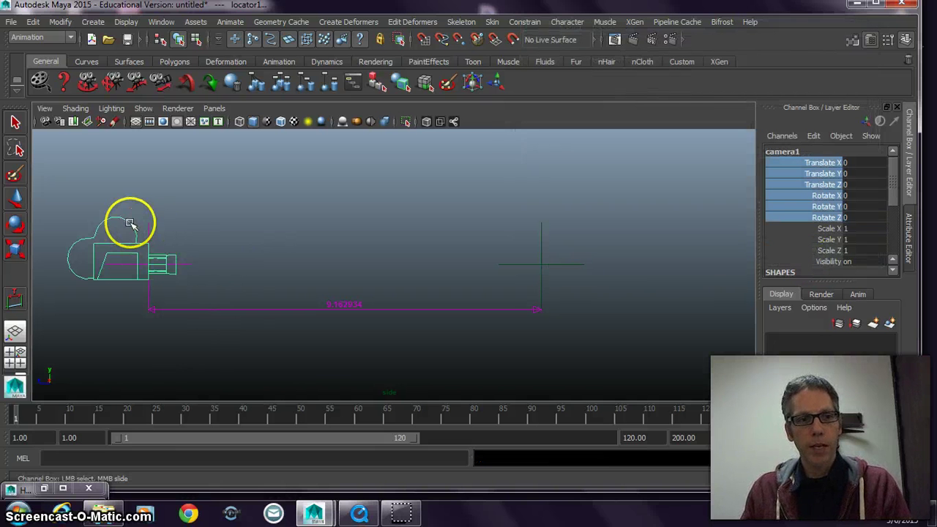
pyautogui.click(14, 197)
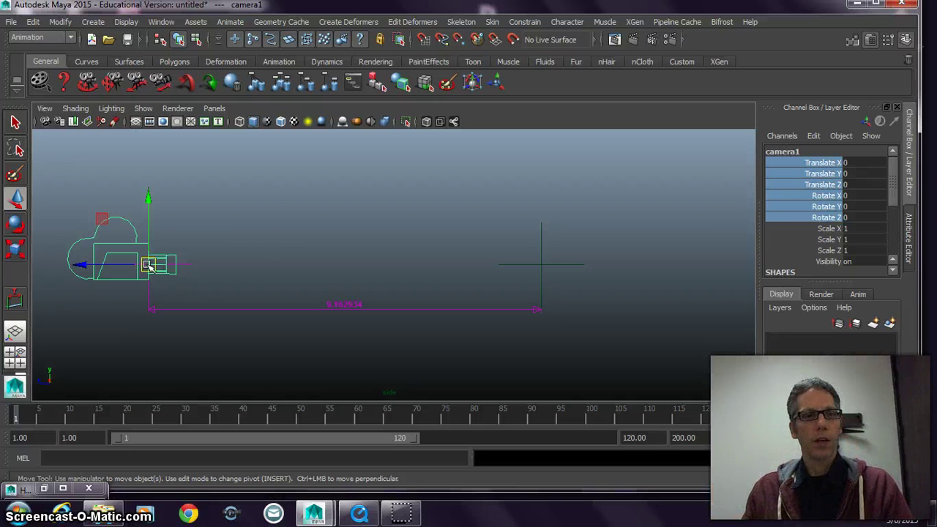
pyautogui.click(210, 268)
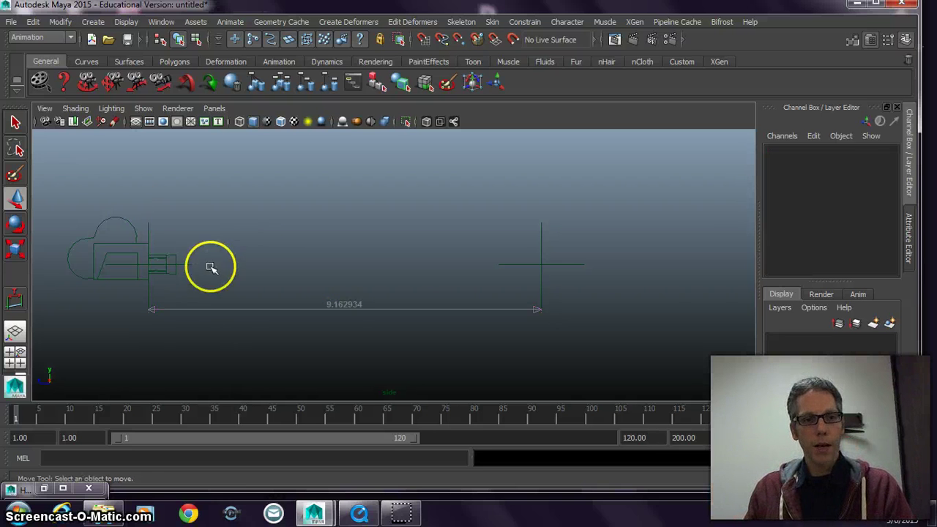
pyautogui.click(125, 220)
pyautogui.moveTo(114, 263)
pyautogui.mouseDown()
pyautogui.moveTo(71, 264)
pyautogui.moveTo(216, 267)
pyautogui.moveTo(128, 268)
pyautogui.mouseUp()
pyautogui.click(251, 249)
pyautogui.click(217, 265)
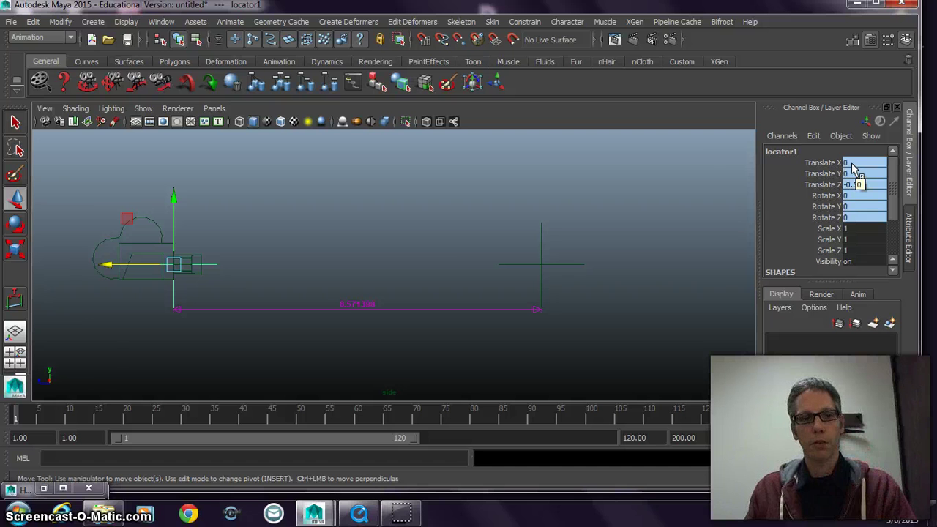
# Restore the Hypergraph, frame all nodes and select locator1_parentConstraint1 and locator1.
pyautogui.click(41, 490)
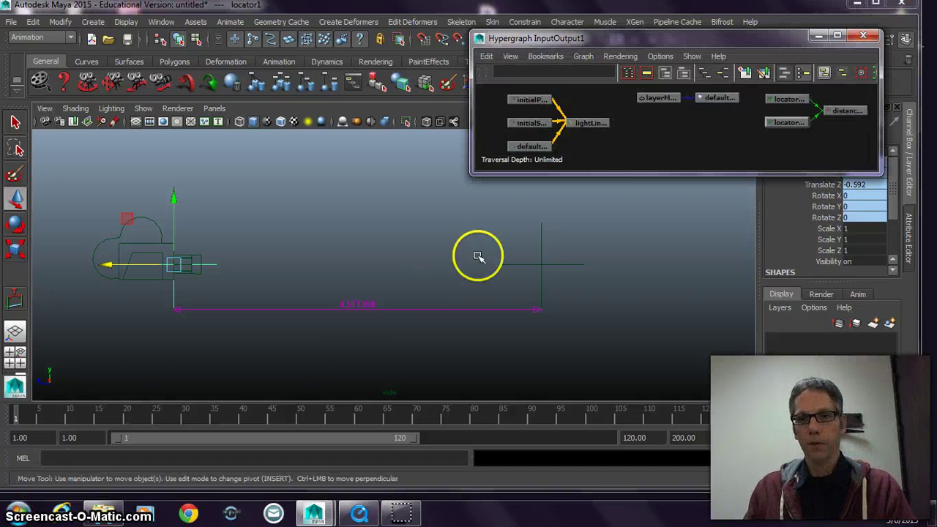
pyautogui.press('f')
pyautogui.press('a')
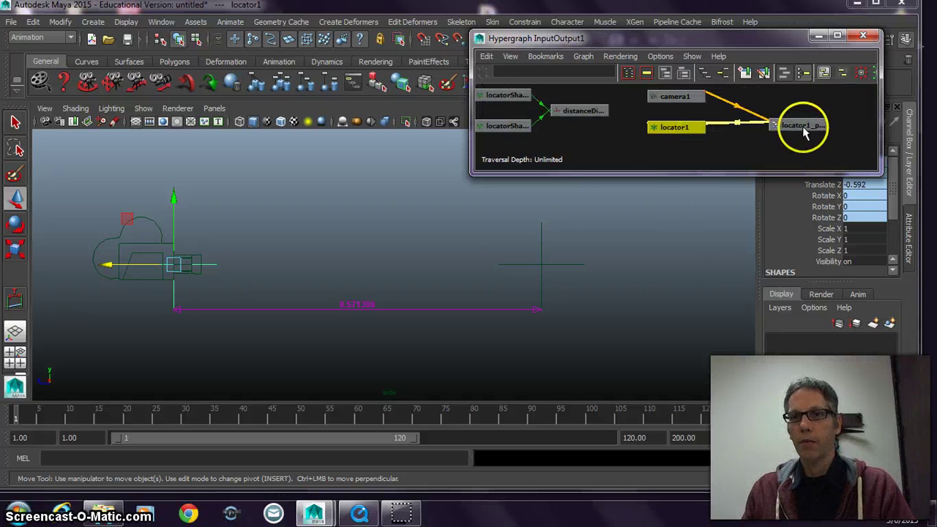
pyautogui.click(800, 125)
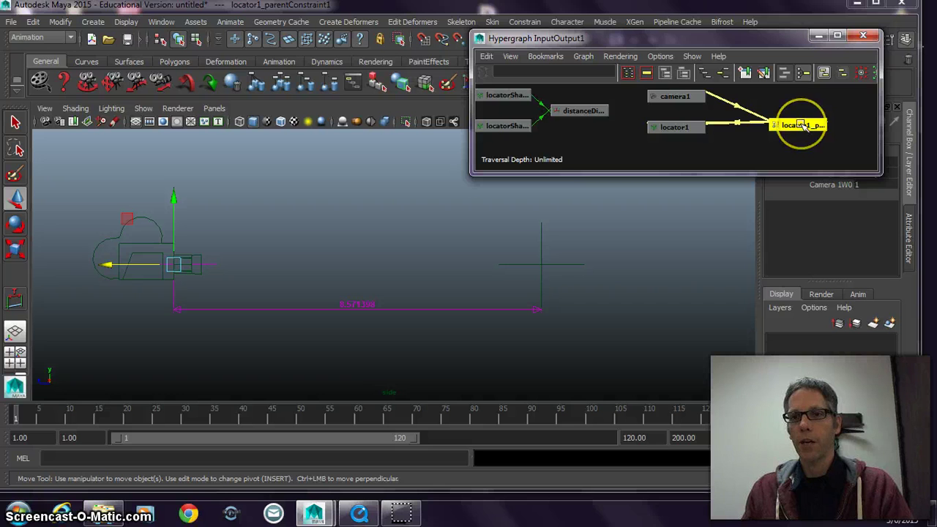
pyautogui.click(675, 129)
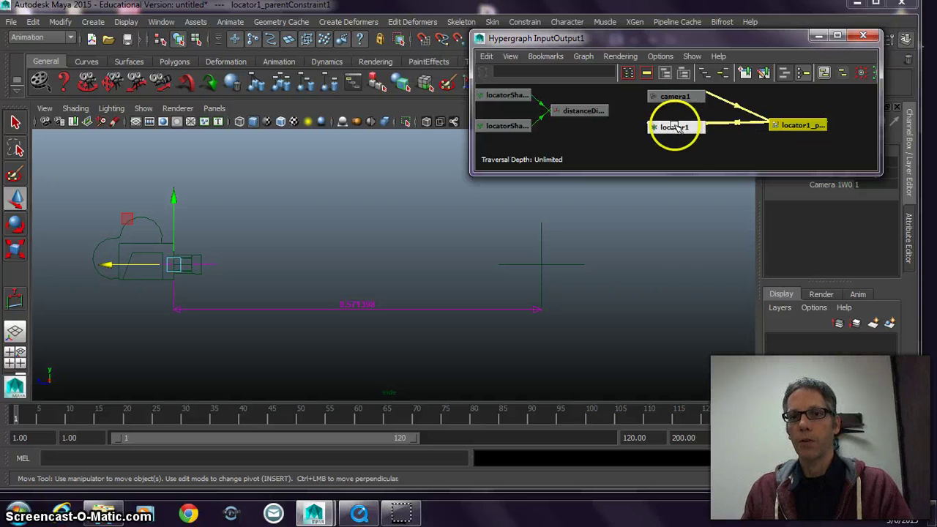
# Display camera1's input and output connections, showing it driving locator1 through the parent constraint.
pyautogui.click(672, 97)
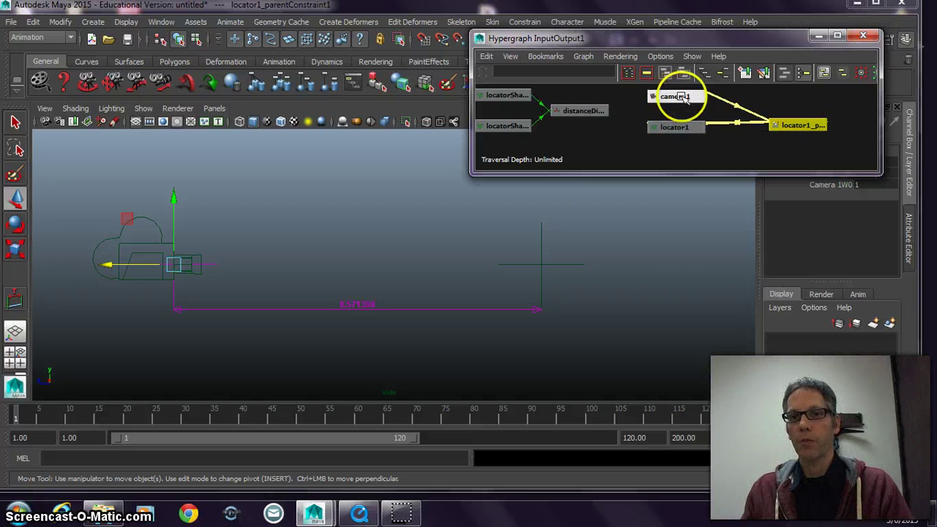
pyautogui.click(723, 74)
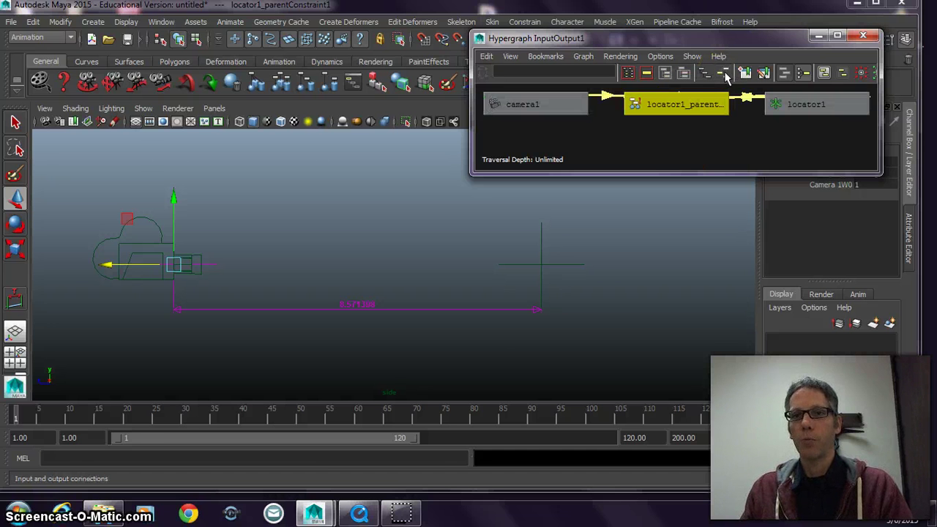
pyautogui.click(534, 105)
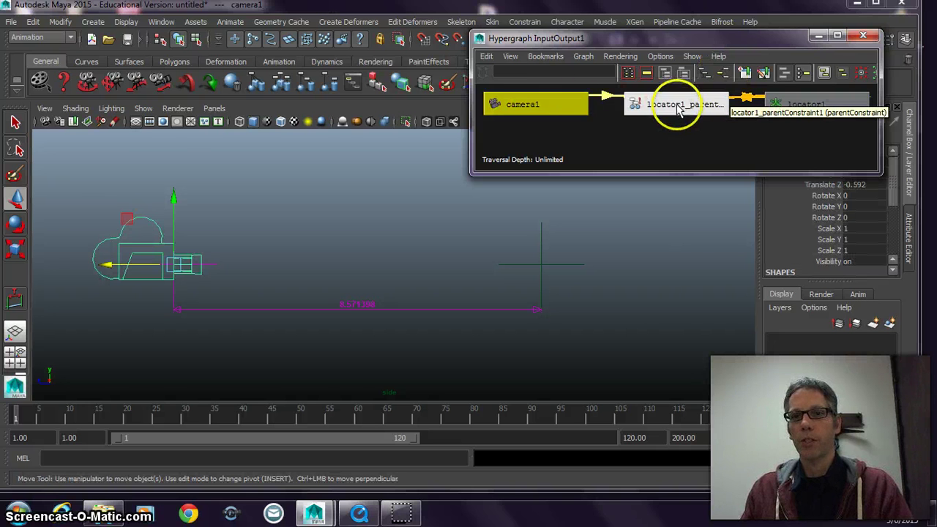
pyautogui.click(813, 102)
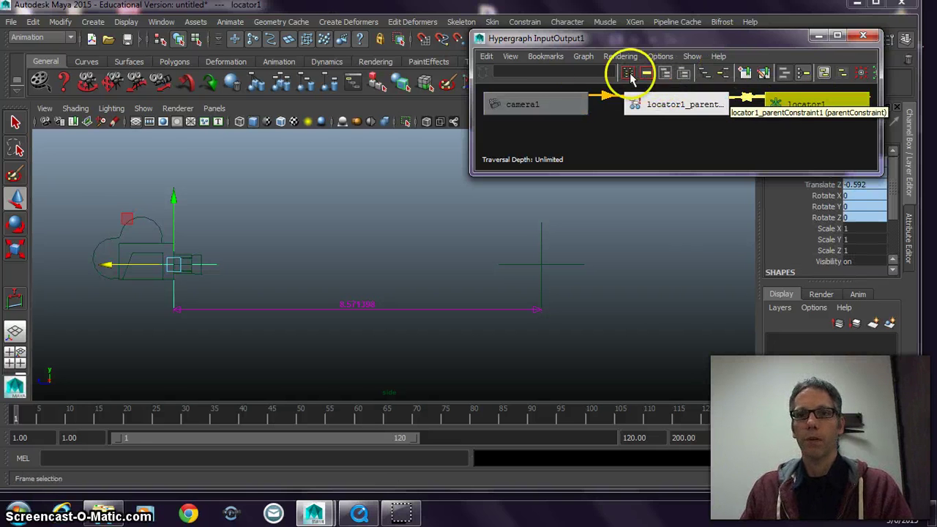
# Switch the Hypergraph to scene hierarchy and select locator2 and distanceDimension1.
pyautogui.click(704, 74)
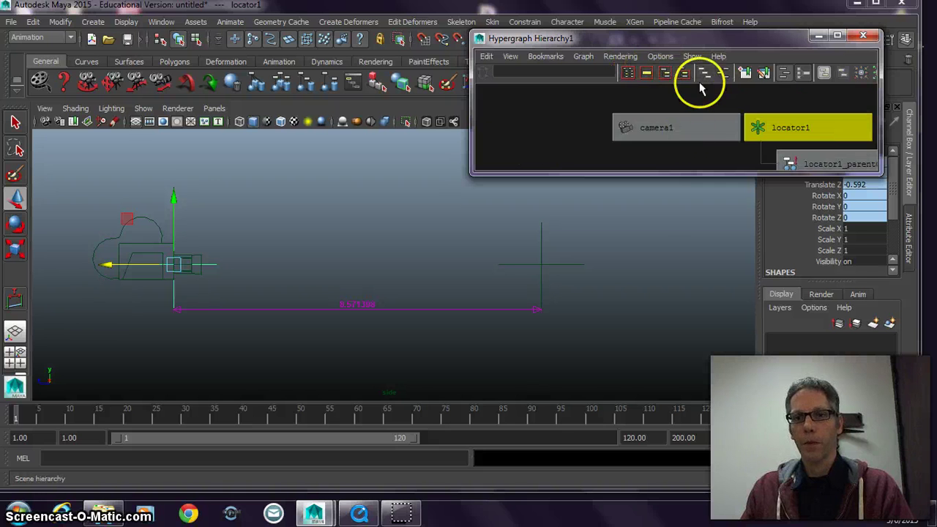
pyautogui.scroll(-4, 725, 126)
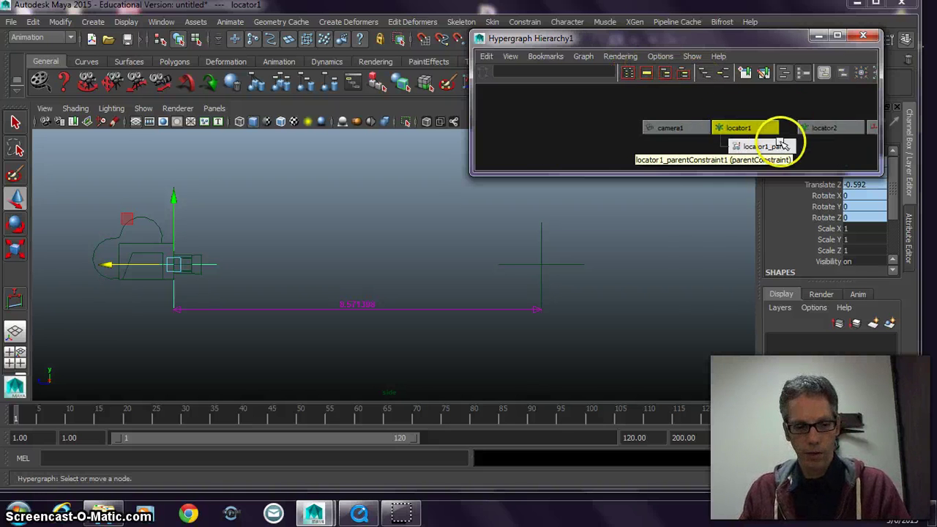
pyautogui.keyDown('alt'); pyautogui.moveTo(780, 145); pyautogui.dragTo(623, 152, button='middle'); pyautogui.keyUp('alt')
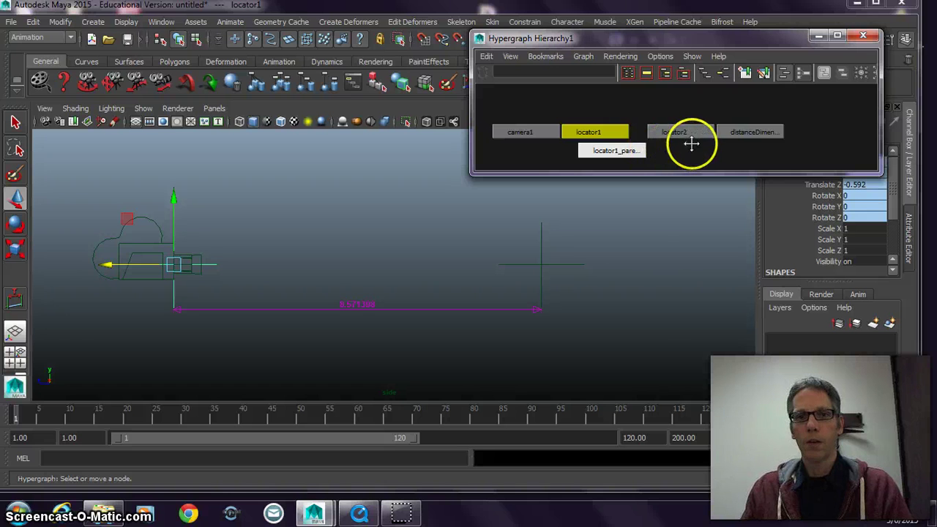
pyautogui.keyDown('alt'); pyautogui.moveTo(693, 143); pyautogui.dragTo(721, 146, button='middle'); pyautogui.keyUp('alt')
pyautogui.click(554, 266)
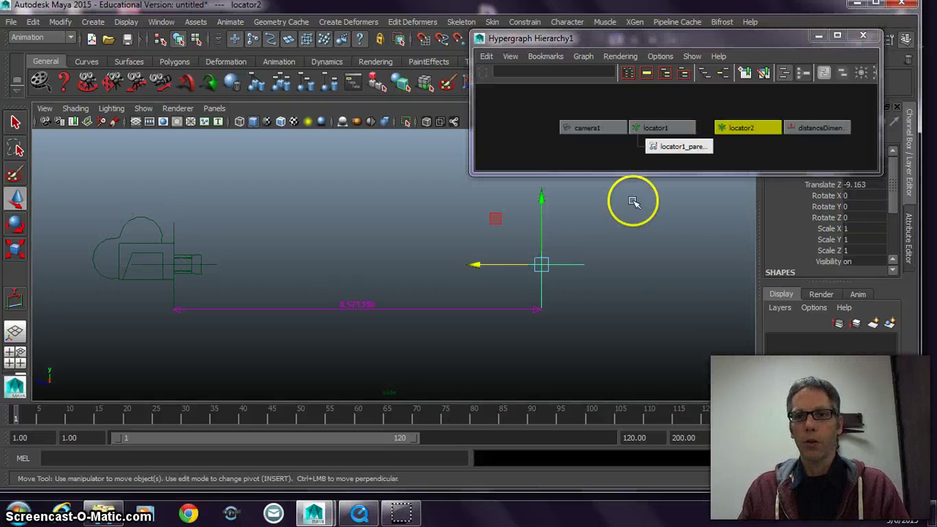
pyautogui.click(819, 128)
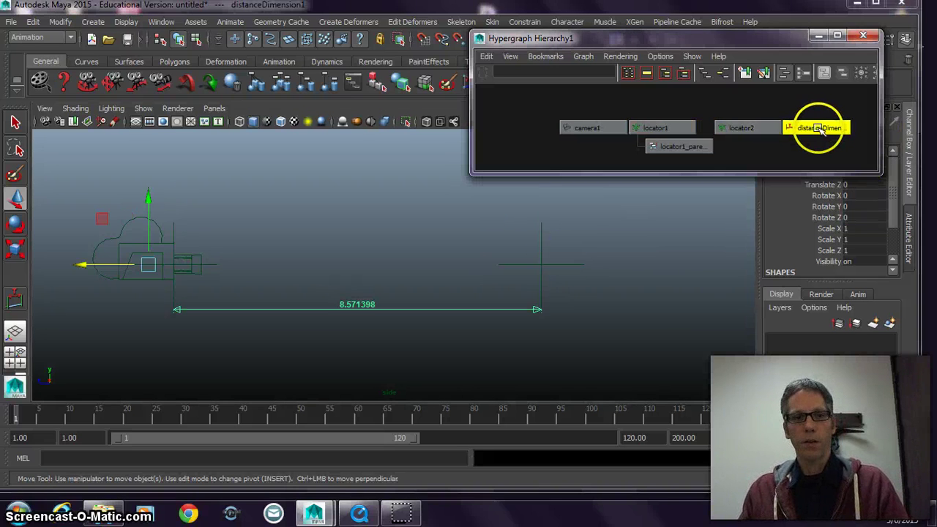
# Move the Hypergraph window left, select camera1 and zoom out to fit all nodes.
pyautogui.moveTo(790, 36); pyautogui.dragTo(530, 46)
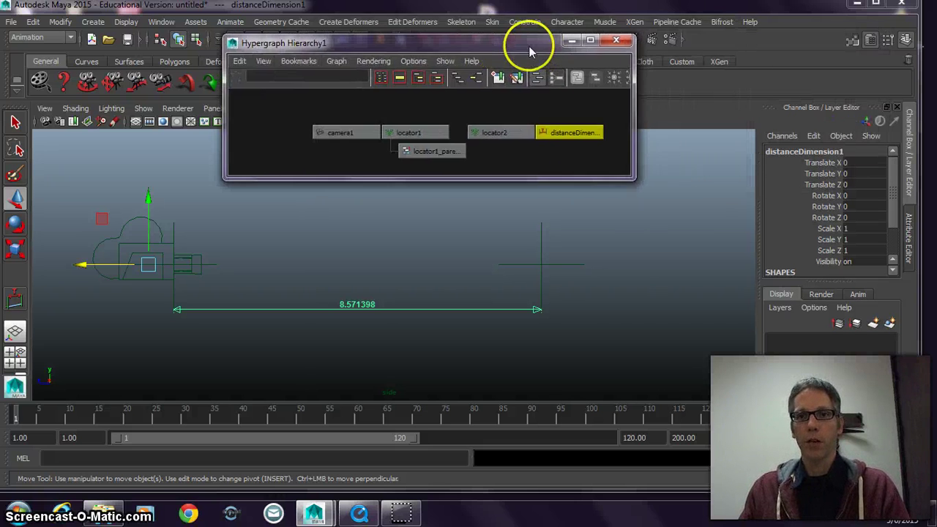
pyautogui.click(327, 135)
pyautogui.keyDown('alt'); pyautogui.moveTo(521, 130); pyautogui.dragTo(521, 152, button='right'); pyautogui.keyUp('alt')
pyautogui.click(881, 186)
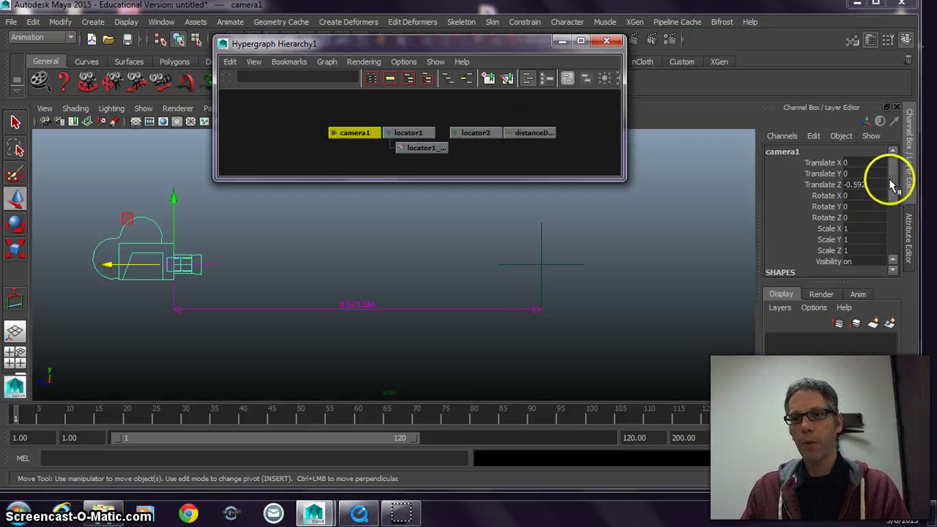
pyautogui.moveTo(891, 184); pyautogui.dragTo(896, 215)
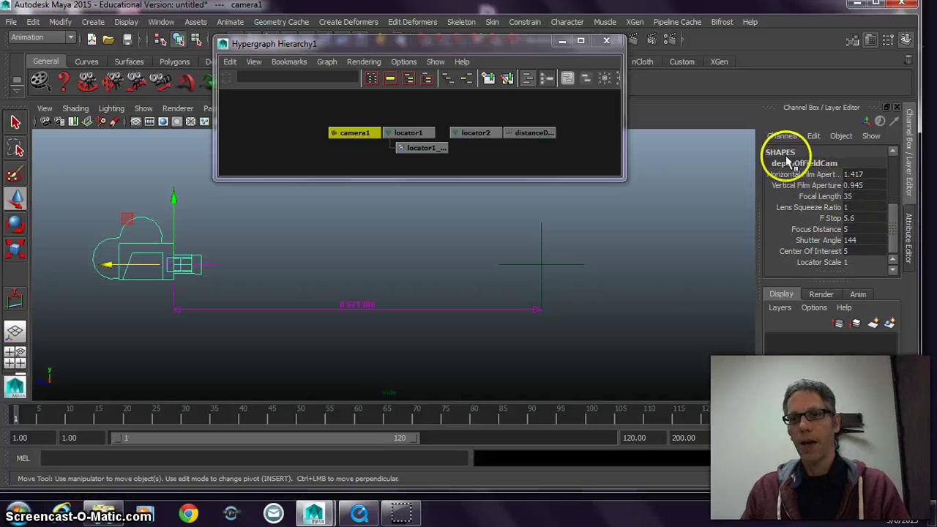
pyautogui.doubleClick(790, 164)
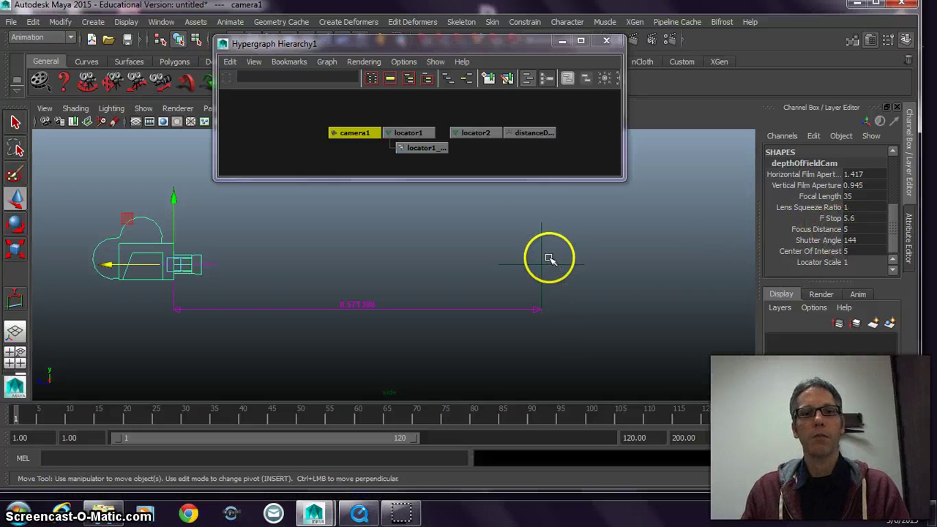
pyautogui.click(532, 136)
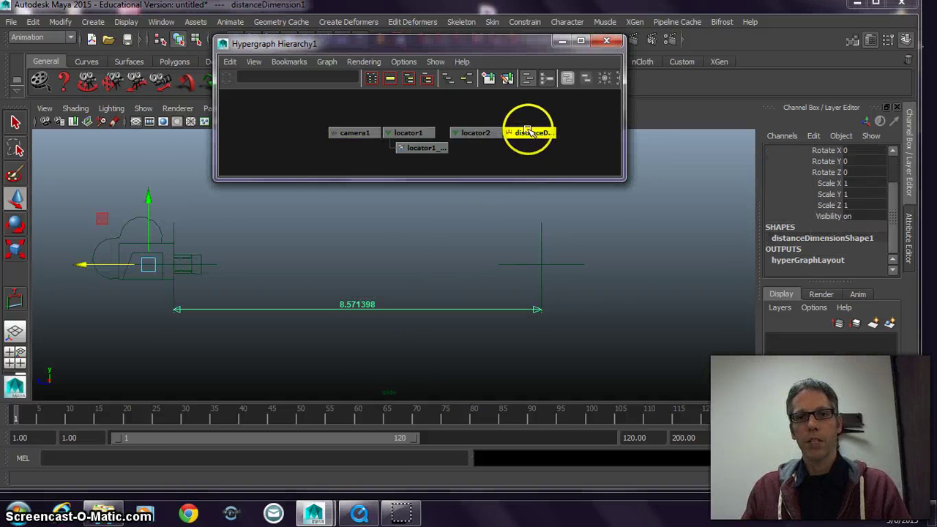
pyautogui.click(157, 227)
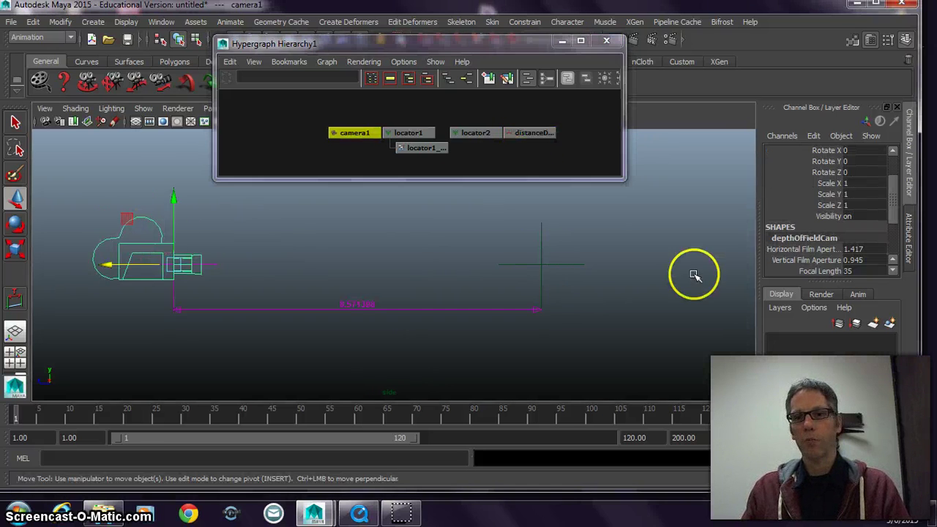
pyautogui.click(439, 260)
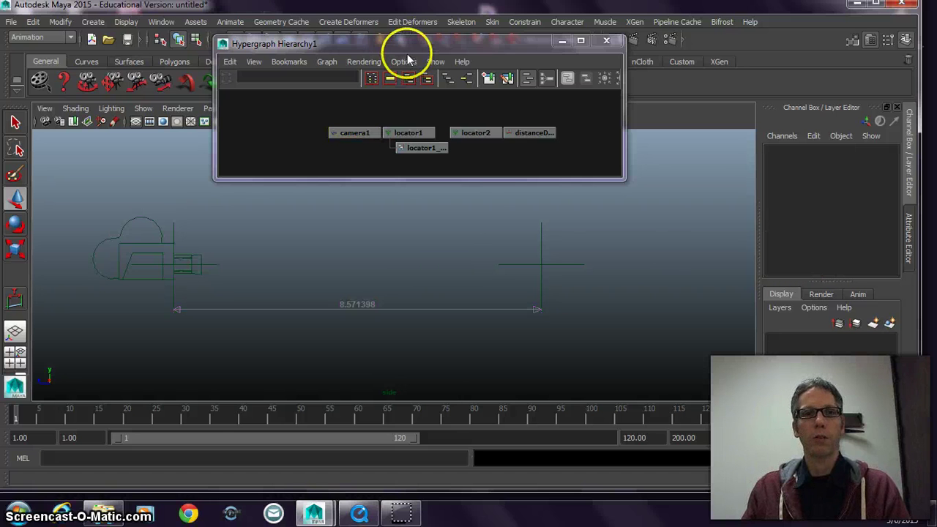
# Open the Connection Editor from Window > General Editors, placing it right of the Hypergraph.
pyautogui.click(161, 22)
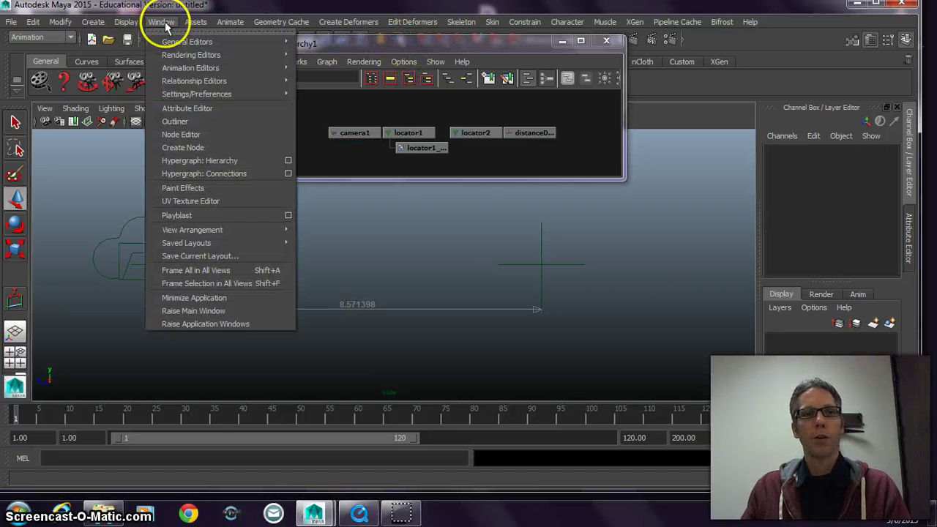
pyautogui.moveTo(170, 41)
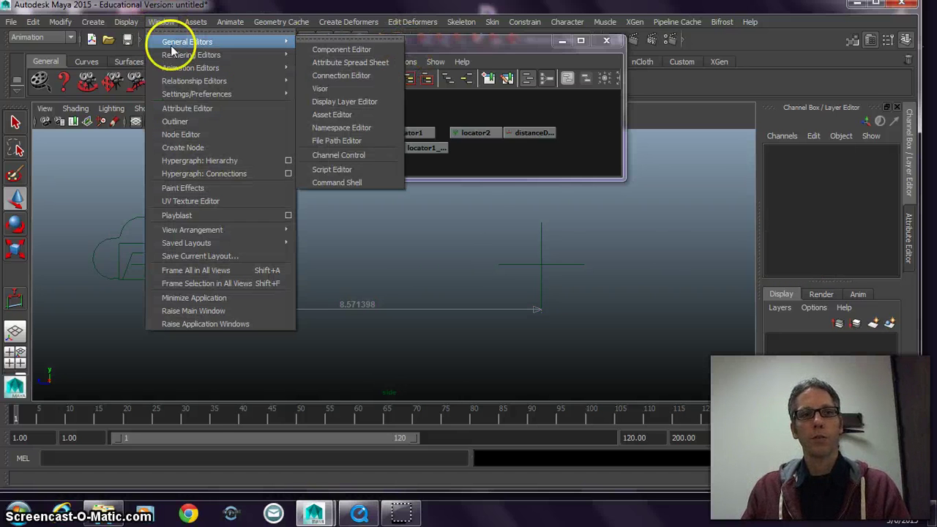
pyautogui.click(342, 75)
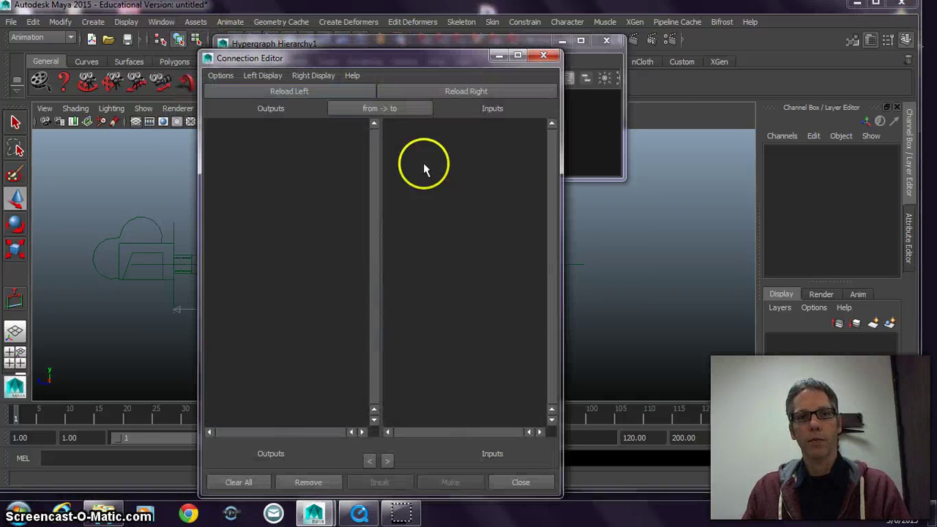
pyautogui.moveTo(435, 63); pyautogui.dragTo(793, 71)
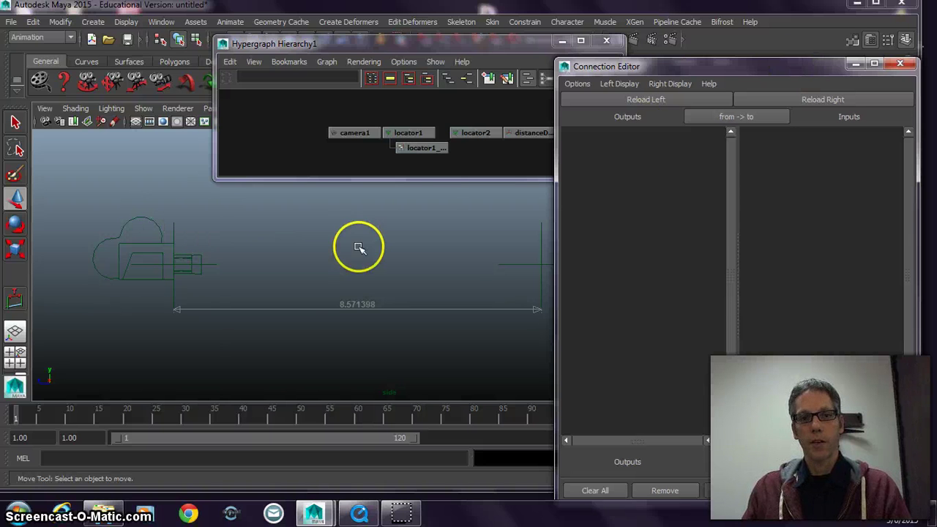
pyautogui.moveTo(477, 45); pyautogui.dragTo(303, 43)
# Load distanceDimension1 as the Connection Editor's output node and browse its attributes.
pyautogui.click(350, 130)
pyautogui.click(647, 98)
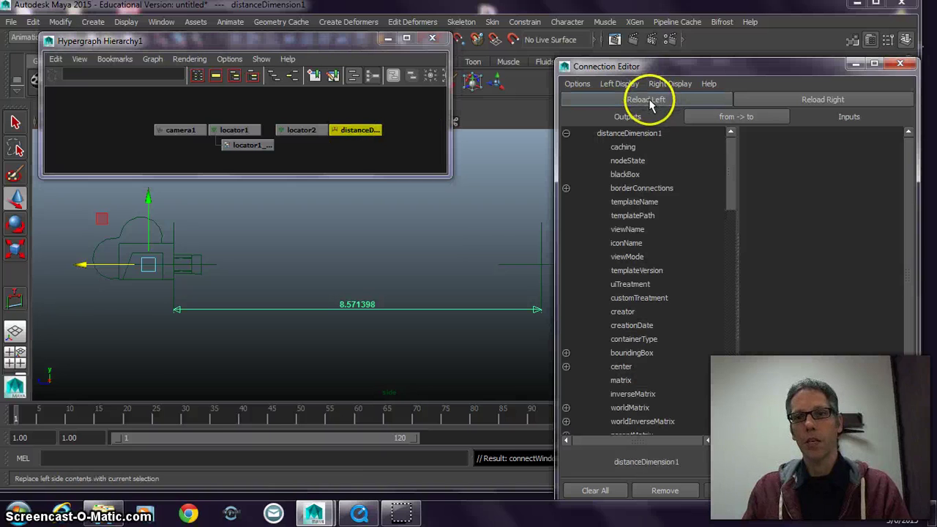
pyautogui.click(685, 212)
pyautogui.moveTo(735, 180); pyautogui.dragTo(736, 409)
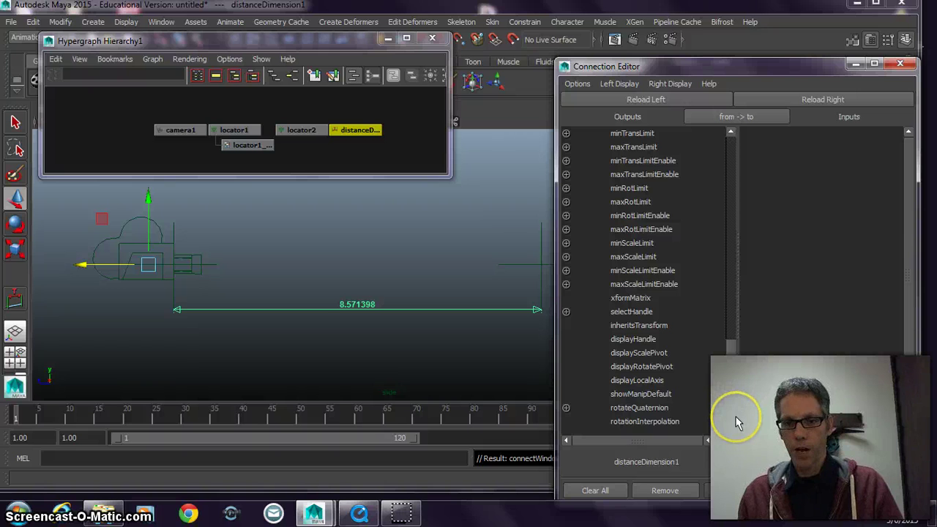
pyautogui.moveTo(736, 372); pyautogui.dragTo(730, 161)
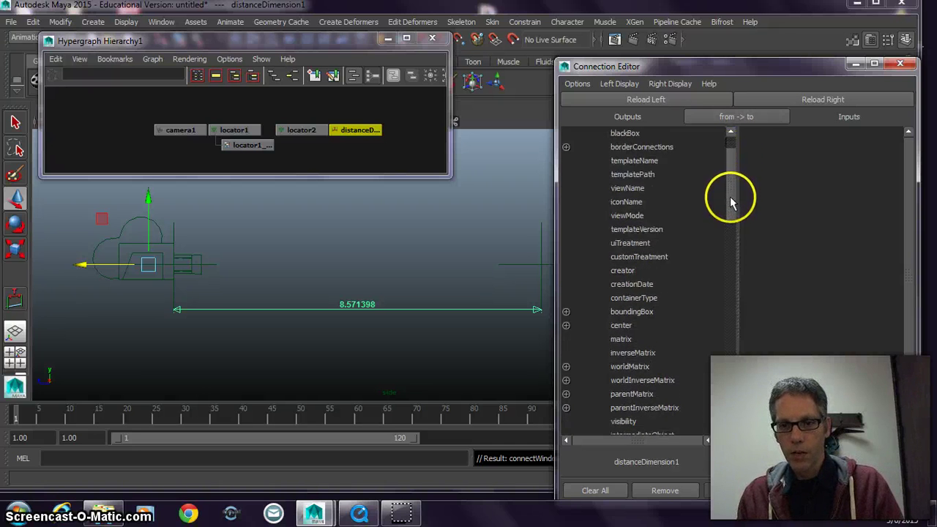
pyautogui.moveTo(730, 196); pyautogui.dragTo(725, 394)
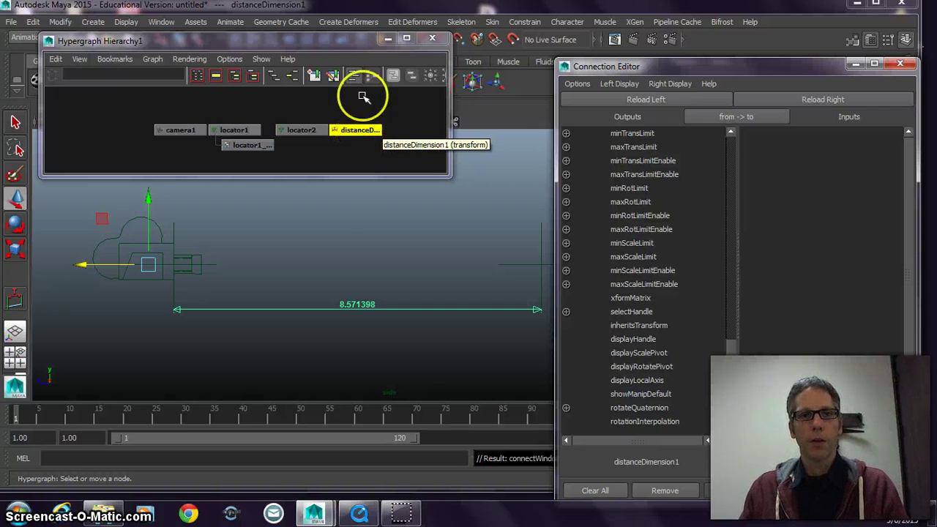
# Load distanceDimensionShape1 into the outputs column to list startPoint, endPoint and distance.
pyautogui.click(292, 76)
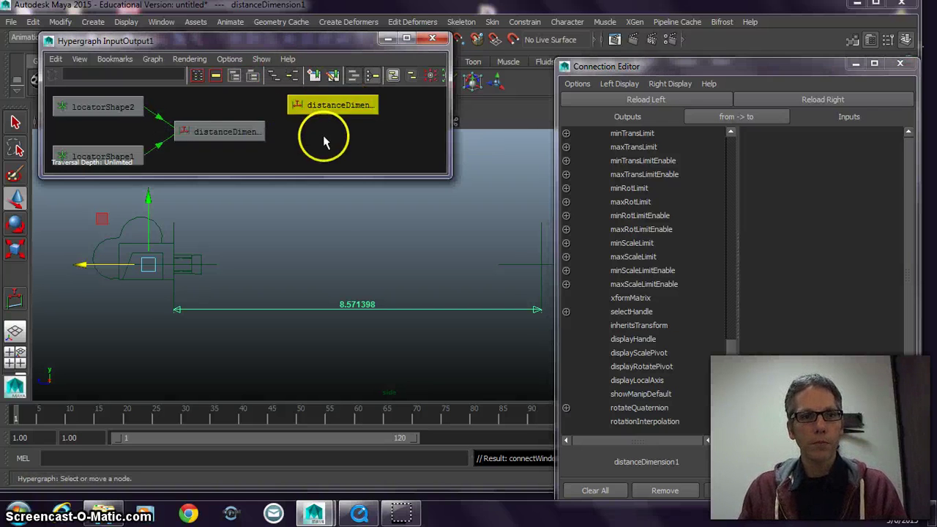
pyautogui.click(234, 132)
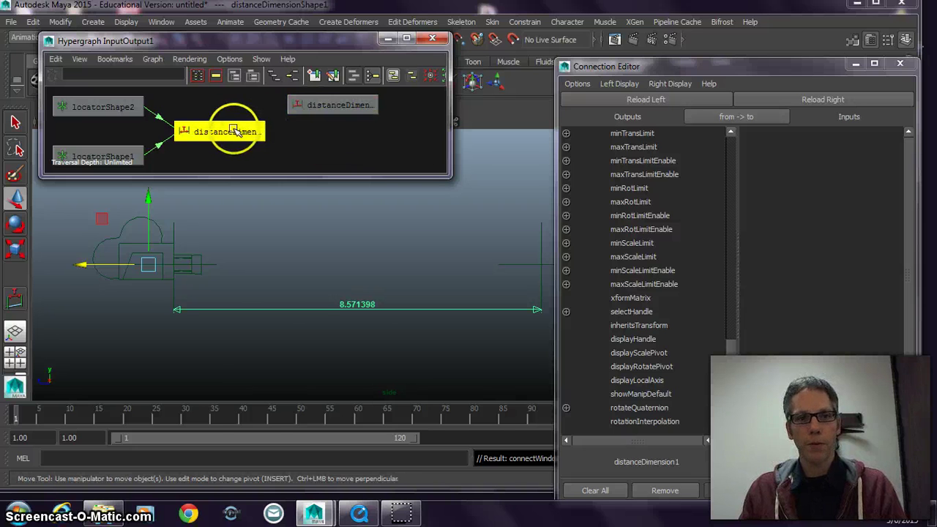
pyautogui.click(655, 101)
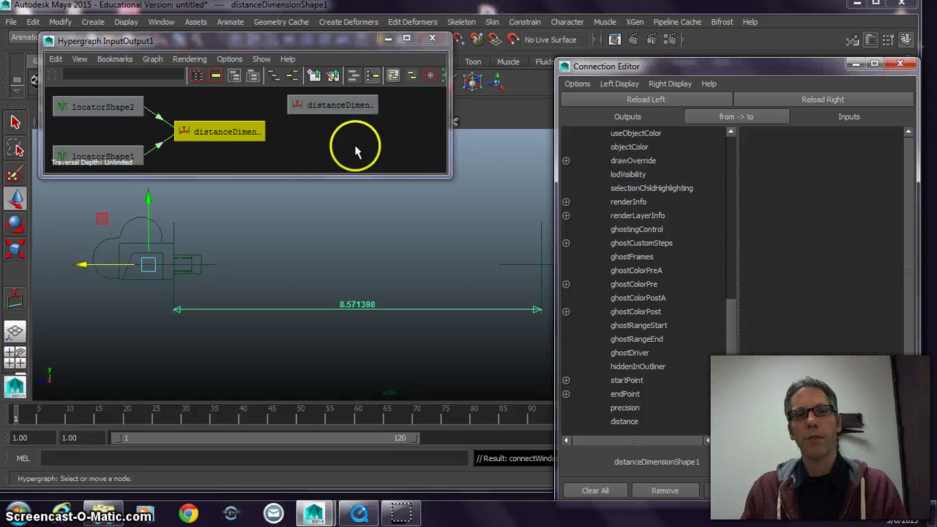
pyautogui.click(337, 106)
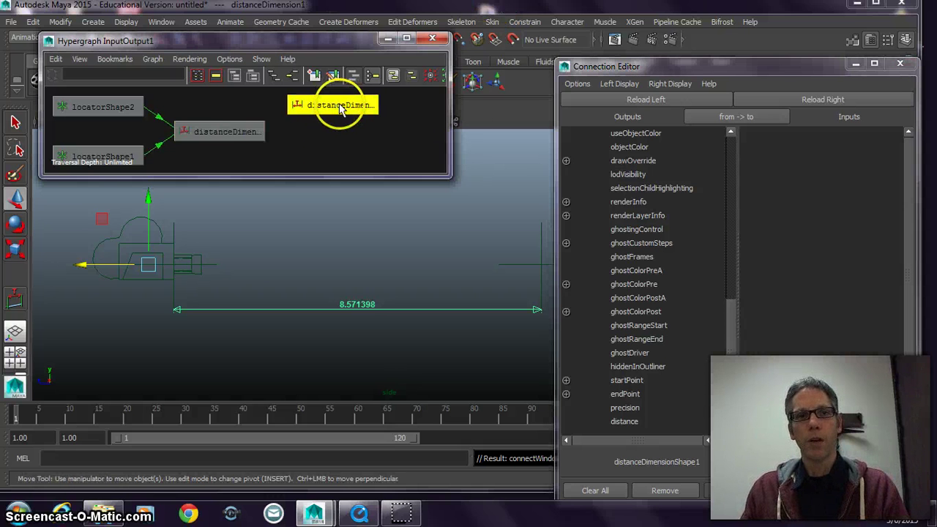
pyautogui.click(238, 134)
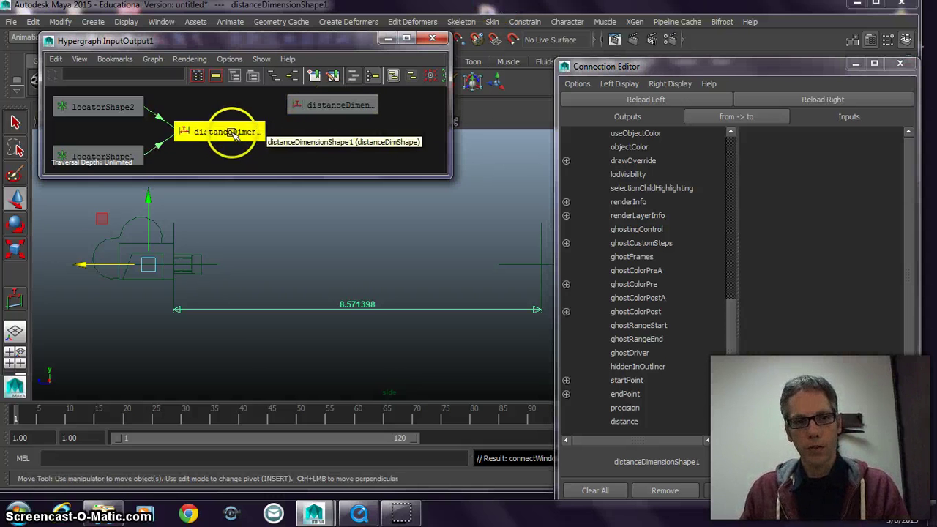
pyautogui.click(651, 100)
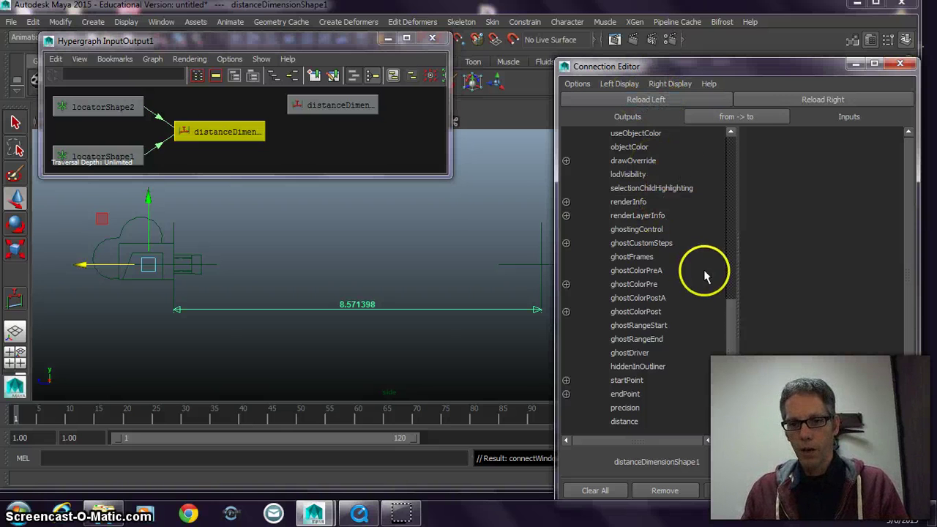
pyautogui.click(731, 257)
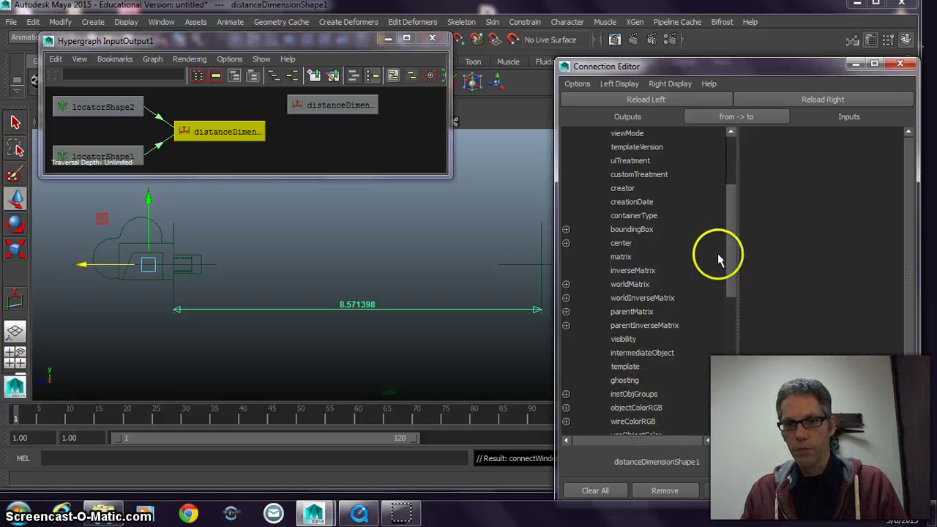
pyautogui.moveTo(728, 247); pyautogui.dragTo(730, 395)
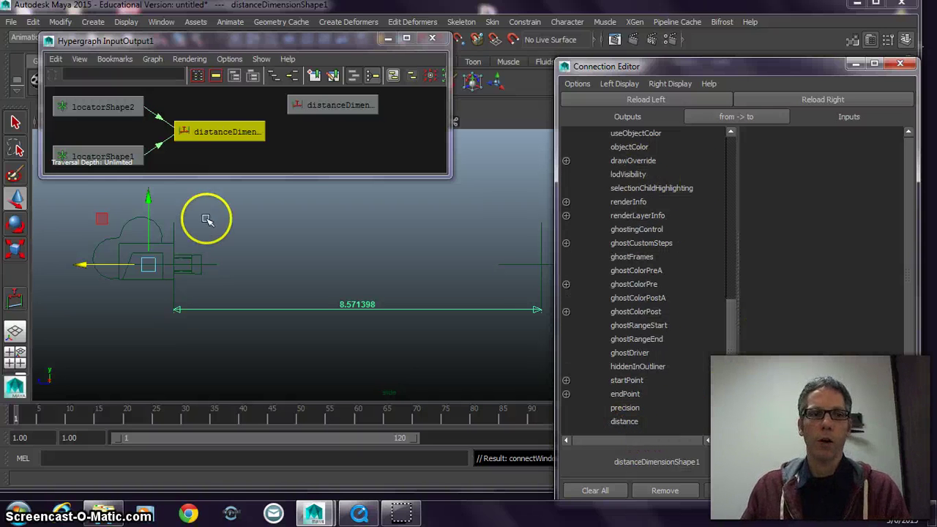
# Load the camera's depthOfFieldCam shape node into the Connection Editor's inputs column.
pyautogui.click(133, 221)
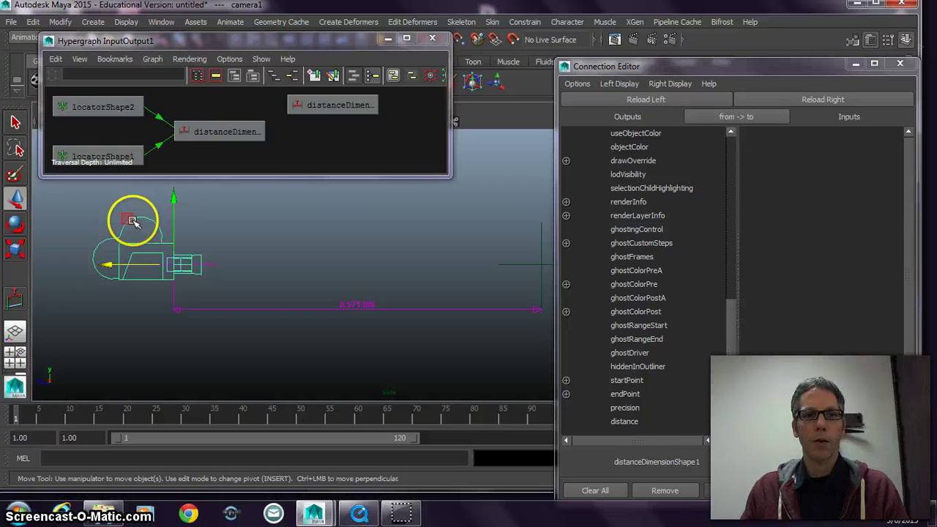
pyautogui.click(291, 74)
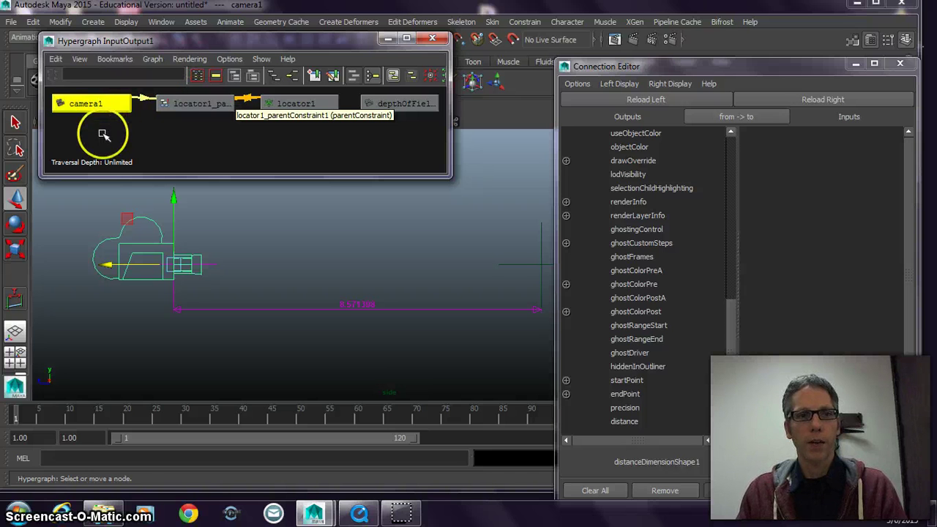
pyautogui.click(95, 104)
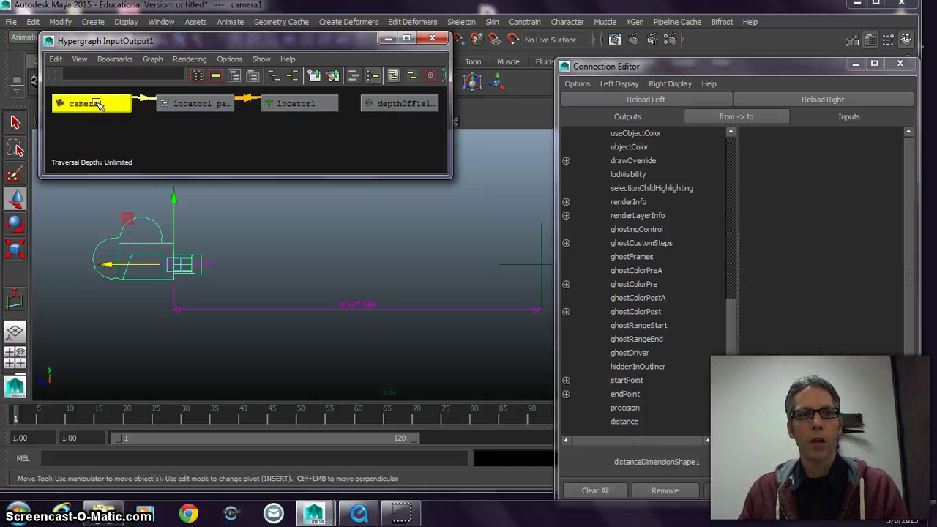
pyautogui.click(381, 103)
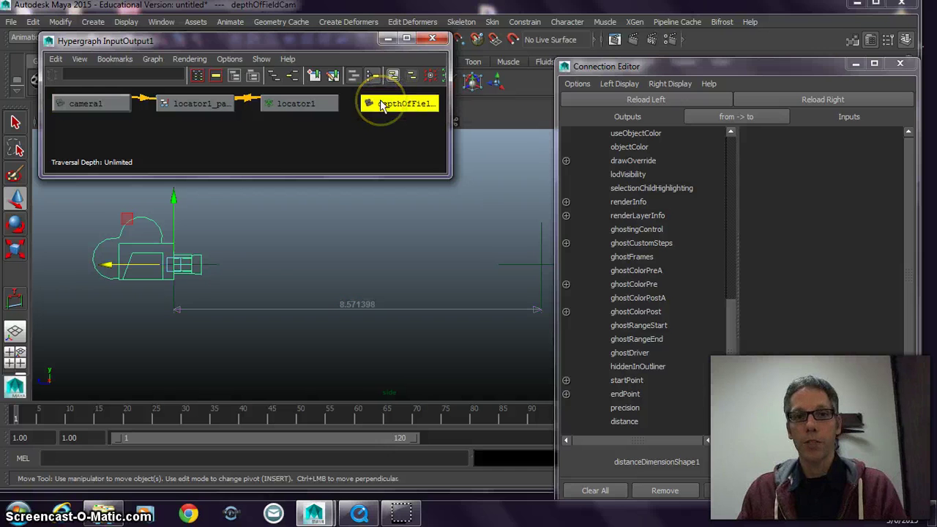
pyautogui.click(822, 100)
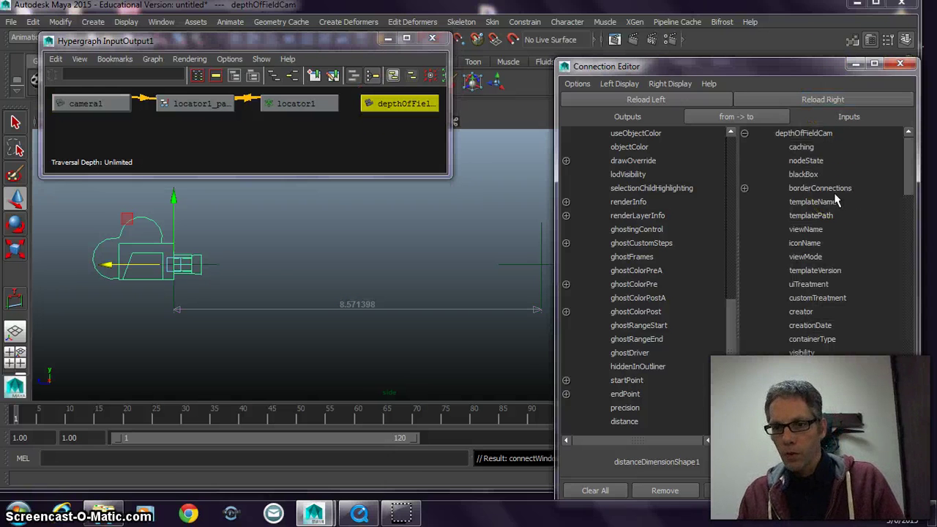
# Connect distanceDimensionShape1's distance to depthOfFieldCam's focusDistance, which becomes 8.571.
pyautogui.click(844, 229)
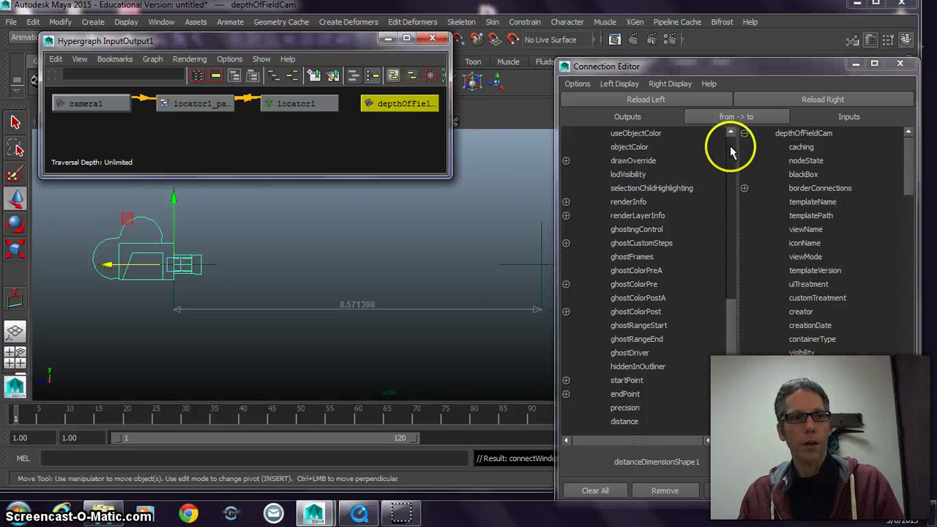
pyautogui.moveTo(905, 156); pyautogui.dragTo(911, 183)
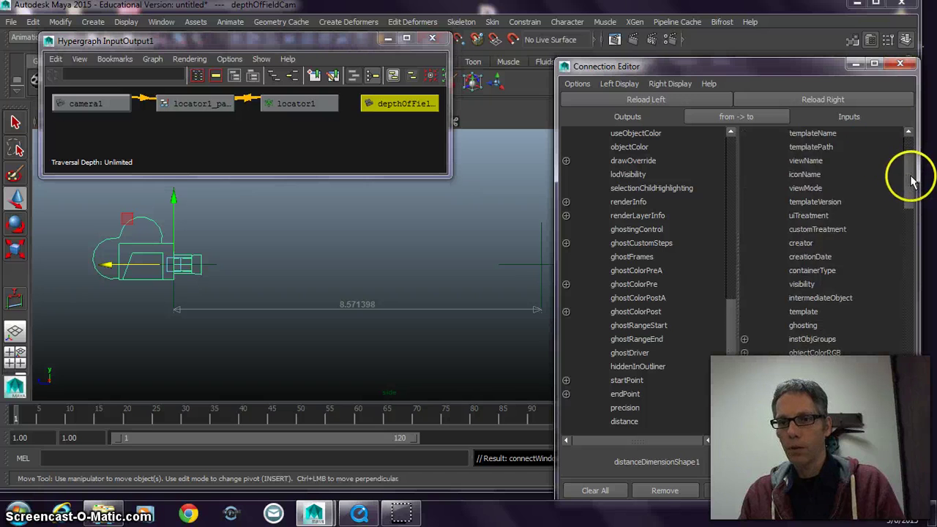
pyautogui.scroll(-2, 911, 183)
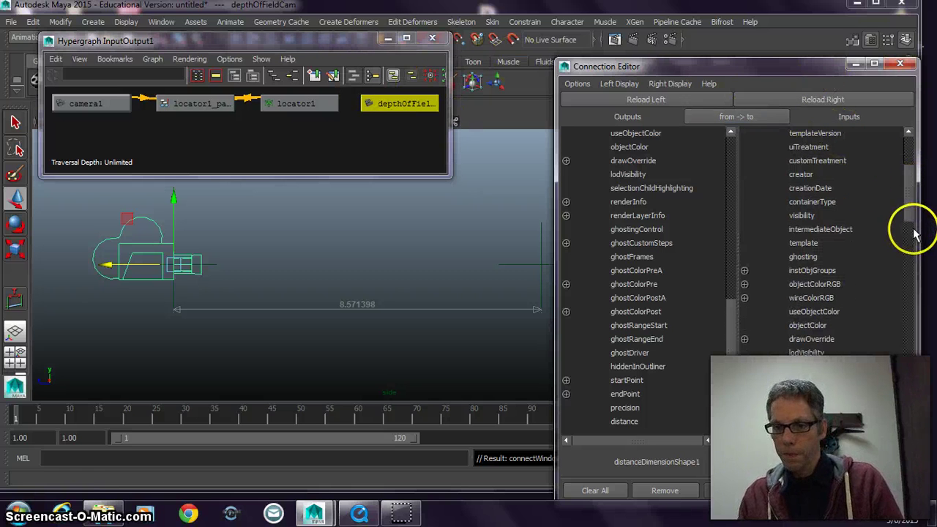
pyautogui.moveTo(913, 210); pyautogui.dragTo(906, 315)
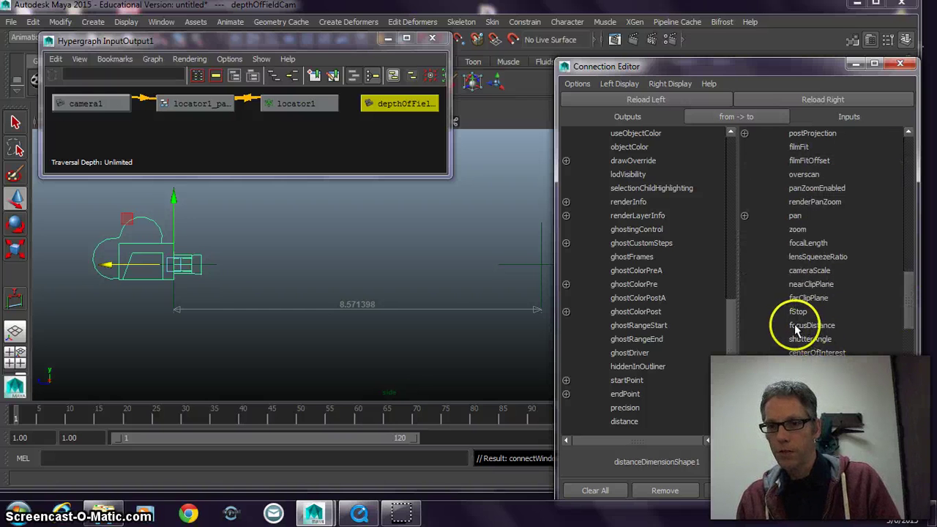
pyautogui.click(624, 421)
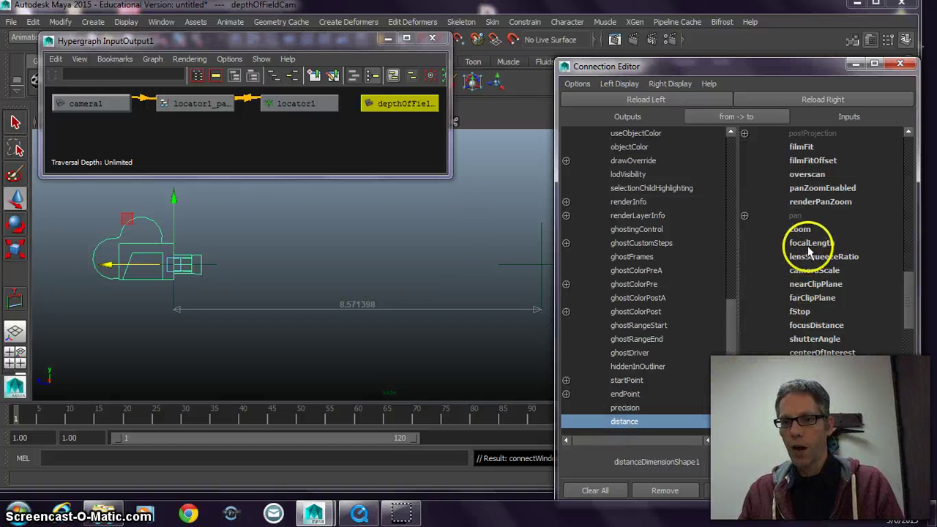
pyautogui.click(811, 325)
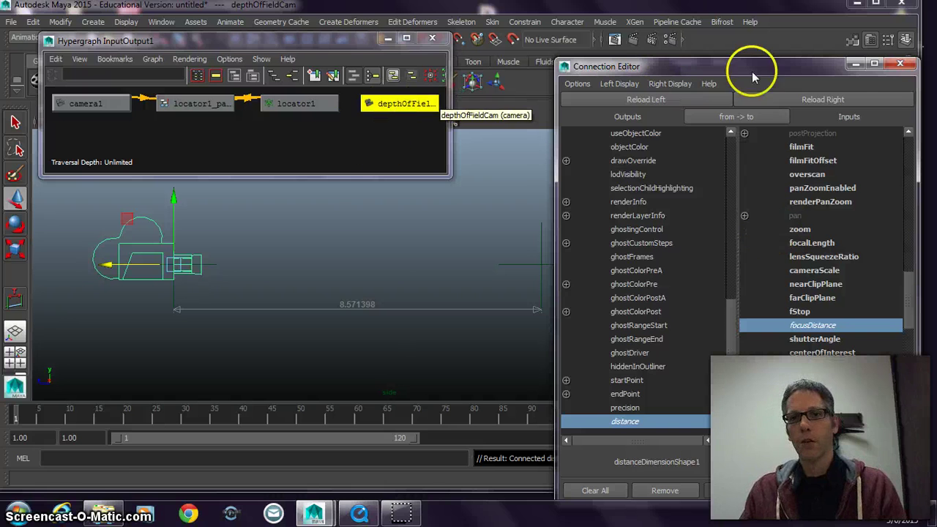
# Move locator2 and the camera closer so the Focus Distance follows the measured 3.471.
pyautogui.click(855, 66)
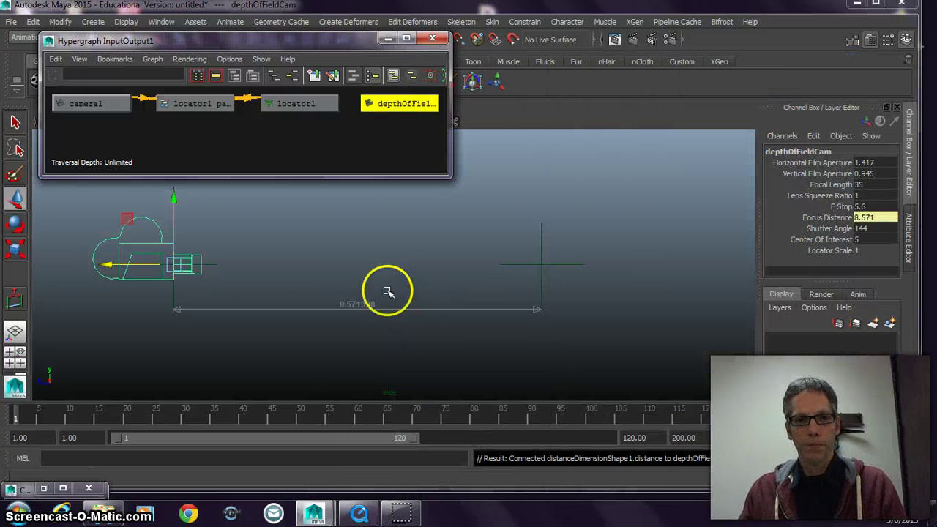
pyautogui.click(483, 255)
pyautogui.click(519, 277)
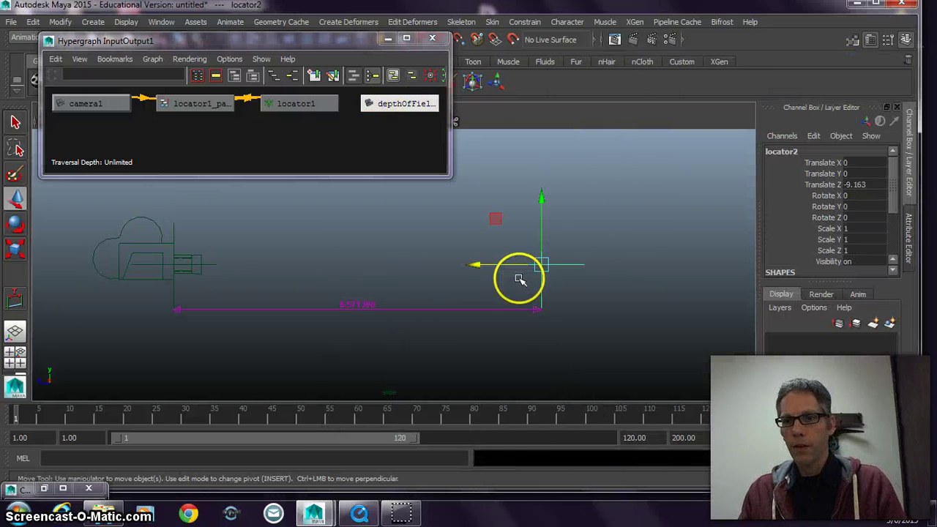
pyautogui.moveTo(894, 190)
pyautogui.mouseDown()
pyautogui.moveTo(899, 226)
pyautogui.moveTo(895, 199)
pyautogui.mouseUp()
pyautogui.moveTo(465, 261); pyautogui.dragTo(351, 268)
pyautogui.click(154, 222)
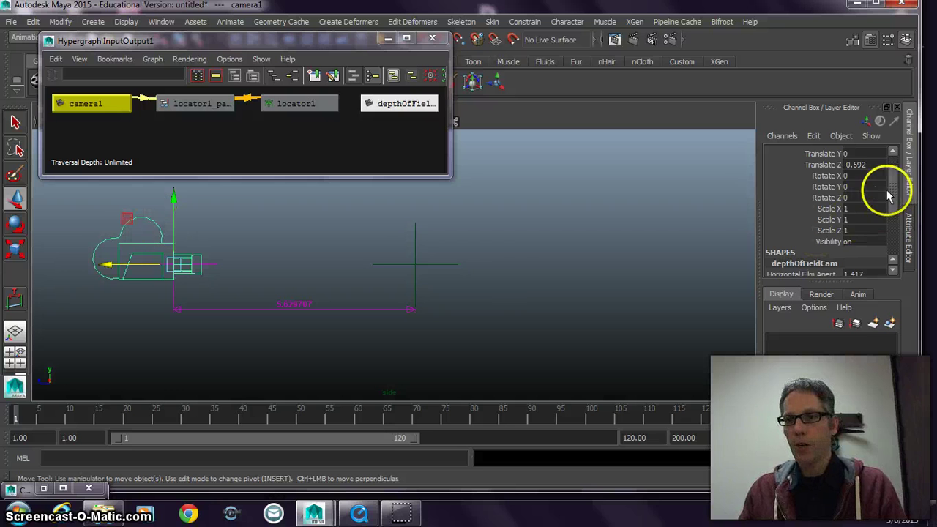
pyautogui.moveTo(900, 184); pyautogui.dragTo(894, 242)
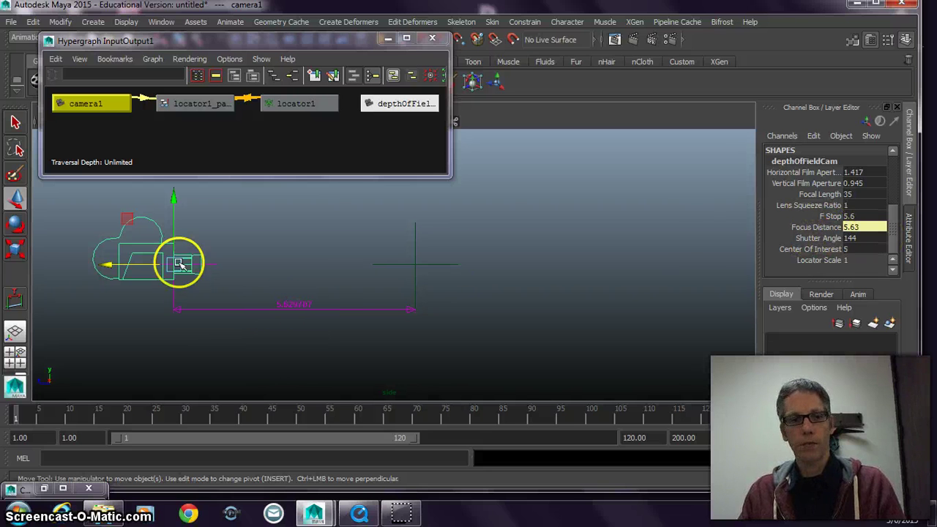
pyautogui.moveTo(106, 267); pyautogui.dragTo(199, 268)
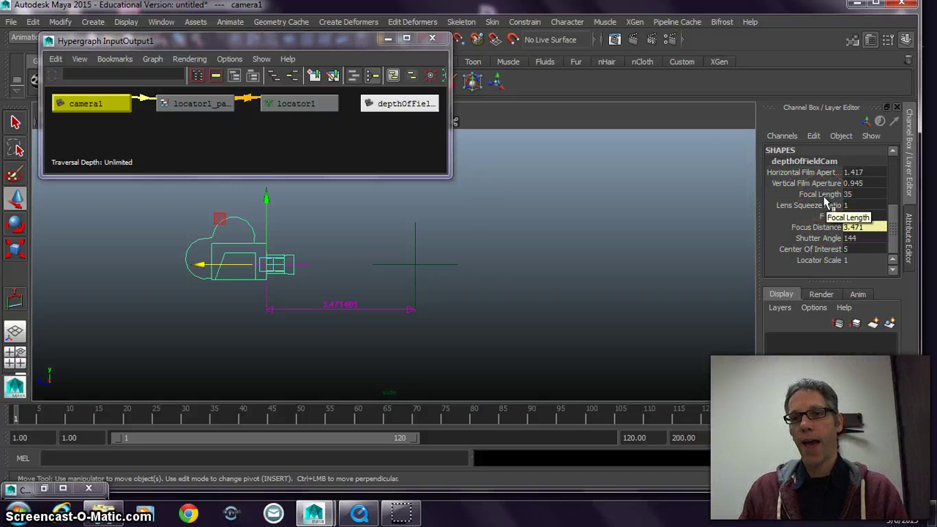
# Lock and hide camera1's Scale X, Y, Z and Visibility channels in the Channel Box.
pyautogui.click(898, 242)
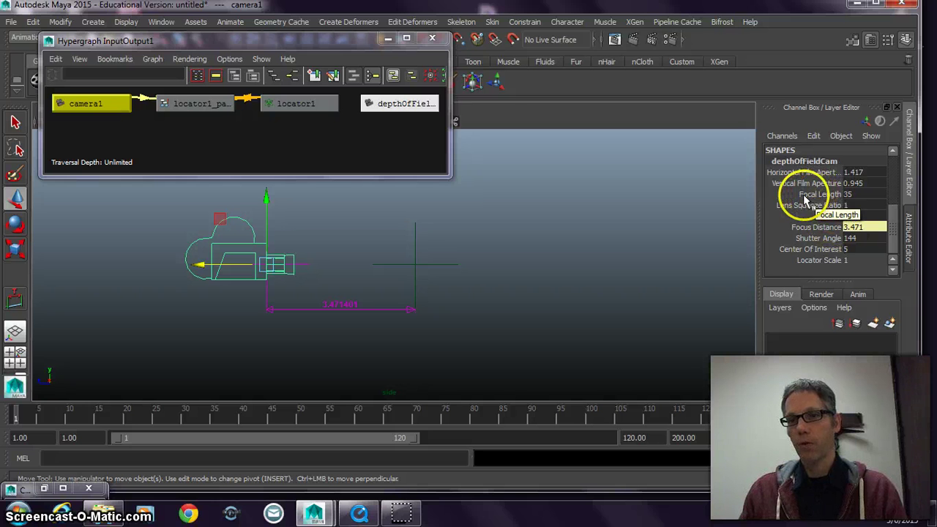
pyautogui.moveTo(899, 235); pyautogui.dragTo(893, 152)
pyautogui.moveTo(893, 187); pyautogui.dragTo(900, 236)
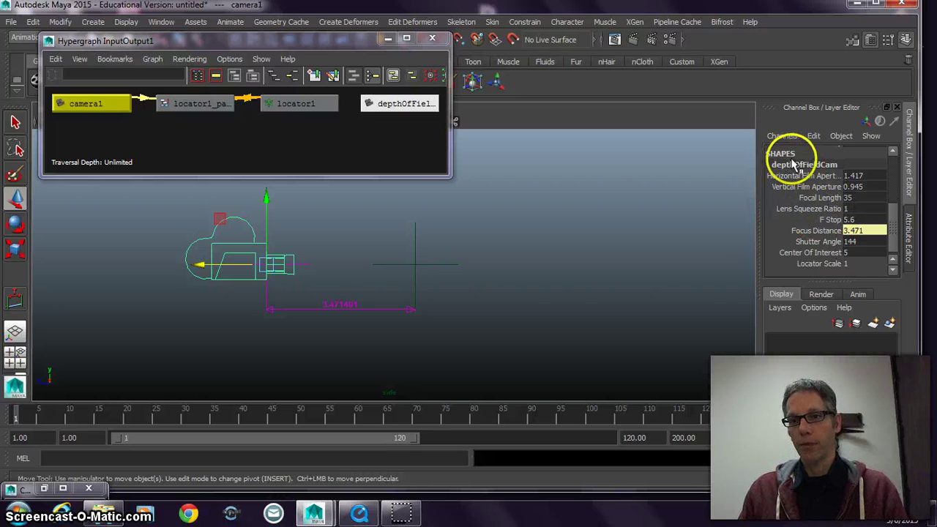
pyautogui.moveTo(894, 233); pyautogui.dragTo(894, 178)
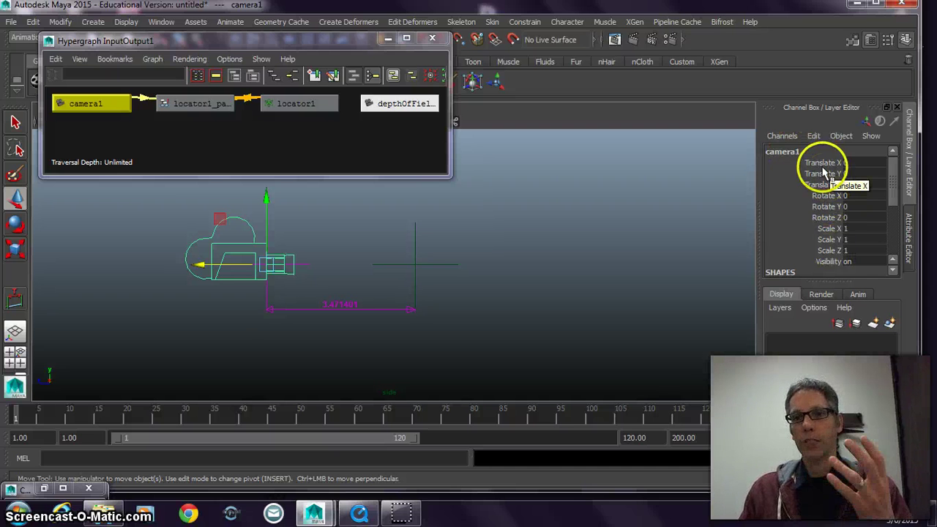
pyautogui.click(829, 230)
pyautogui.moveTo(829, 230); pyautogui.dragTo(827, 260)
pyautogui.rightClick(829, 259)
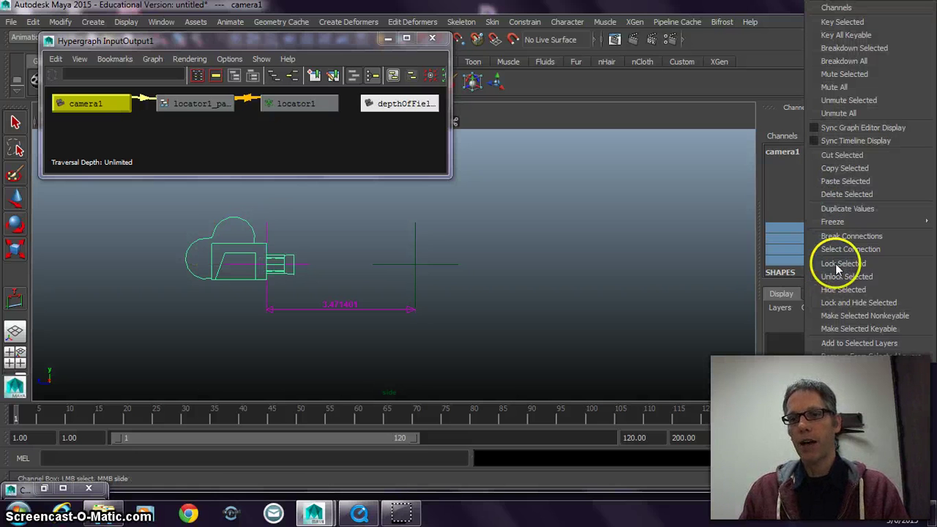
pyautogui.click(849, 303)
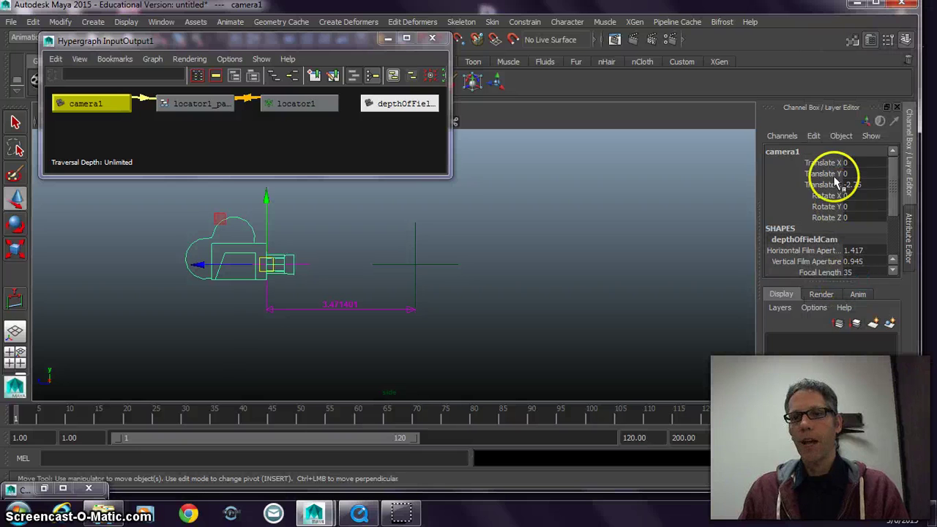
pyautogui.moveTo(894, 196); pyautogui.dragTo(846, 230)
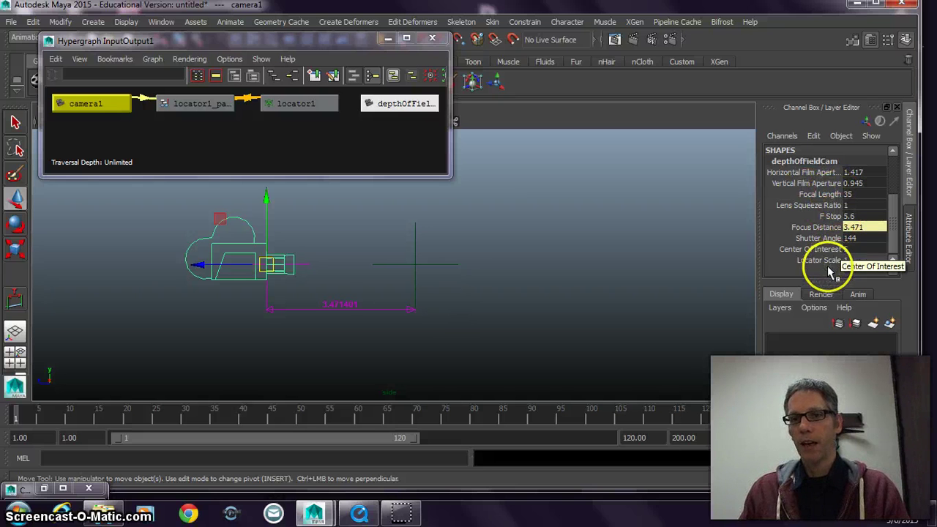
pyautogui.scroll(1, 849, 252)
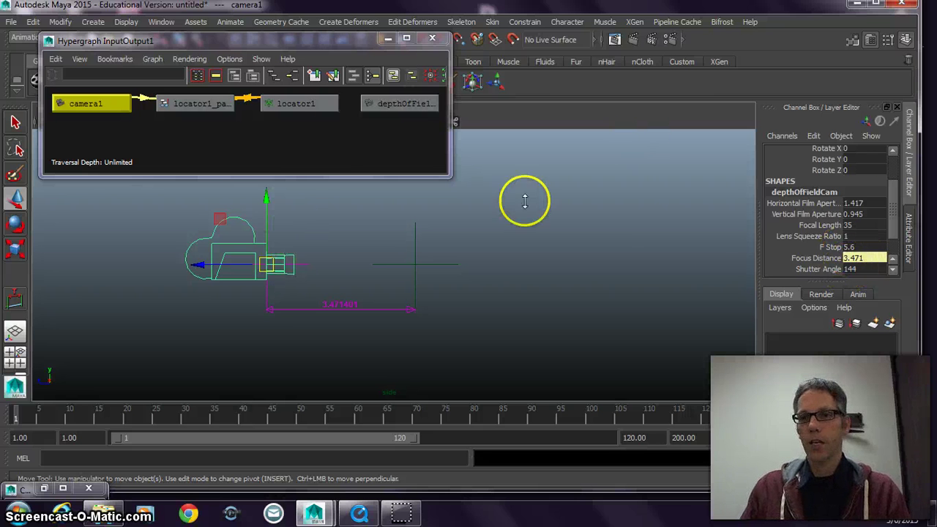
# Open the Attribute Editor and review the parent constraint before returning to depthOfFieldCam.
pyautogui.click(908, 223)
pyautogui.scroll(-3, 824, 278)
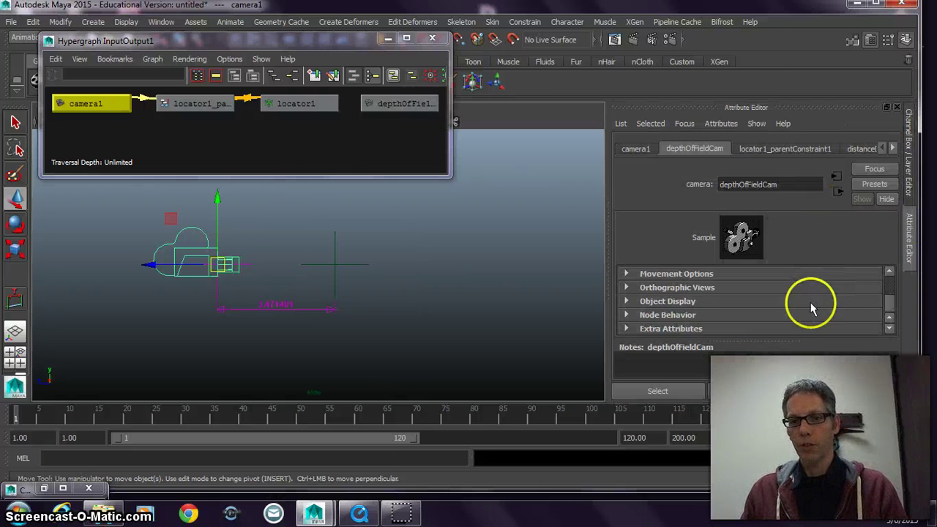
pyautogui.scroll(2, 732, 299)
pyautogui.scroll(2, 699, 311)
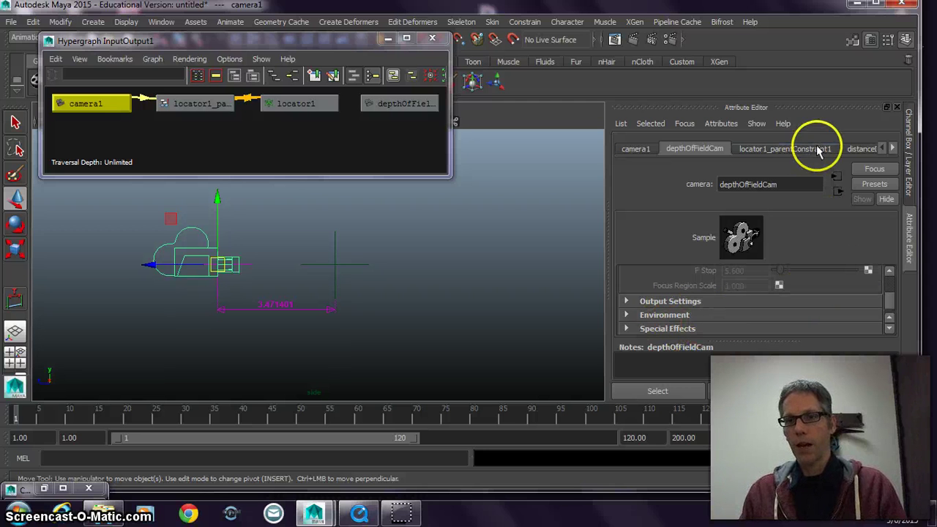
pyautogui.click(810, 150)
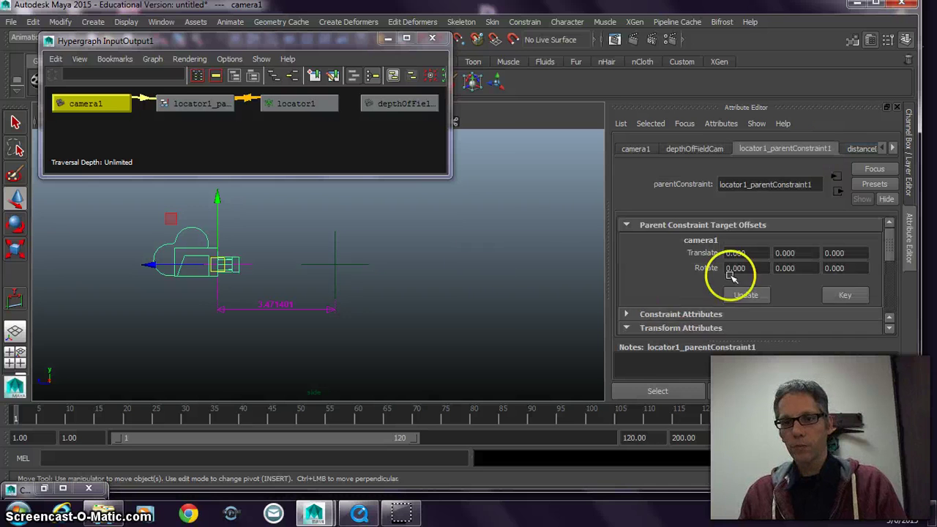
pyautogui.scroll(-5, 738, 271)
pyautogui.scroll(3, 746, 275)
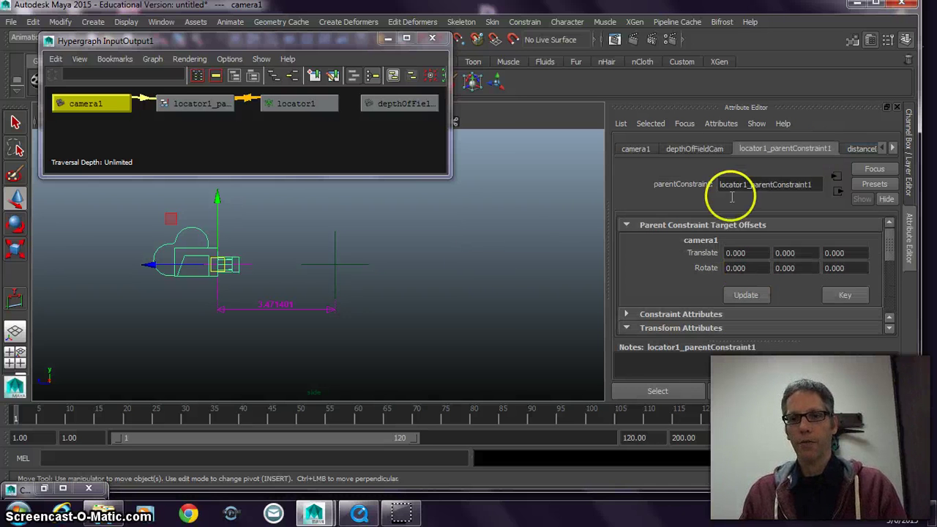
pyautogui.click(706, 148)
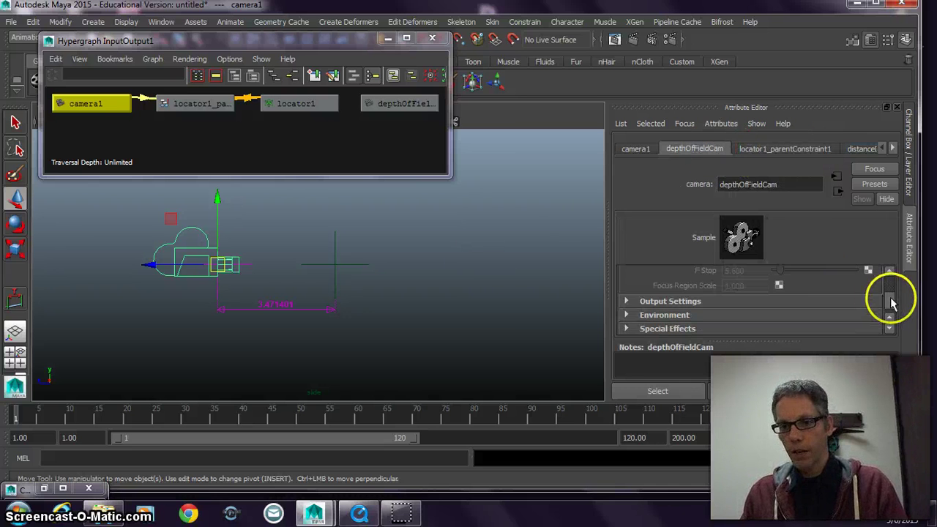
# Enable Depth Of Field on depthOfFieldCam with Focus Distance 3.471 and F Stop 5.6.
pyautogui.scroll(-3, 889, 302)
pyautogui.scroll(6, 890, 300)
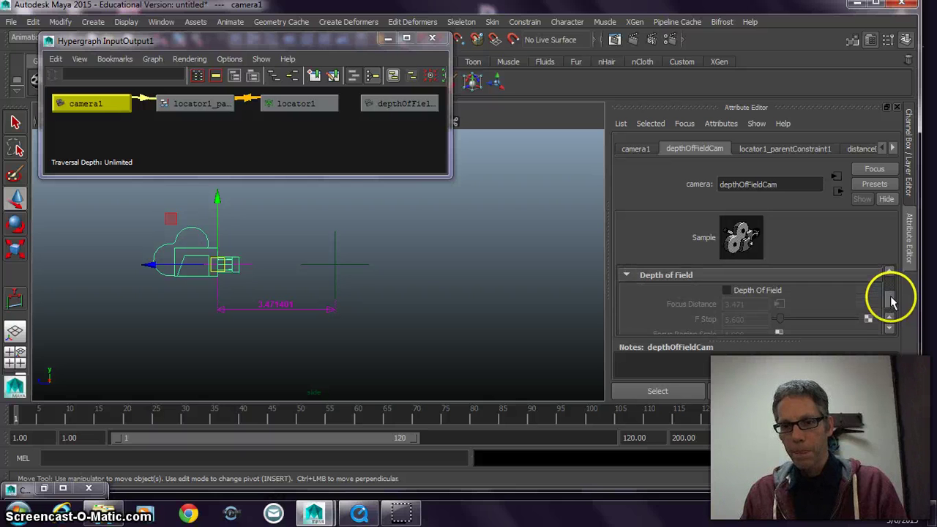
pyautogui.scroll(-2, 892, 298)
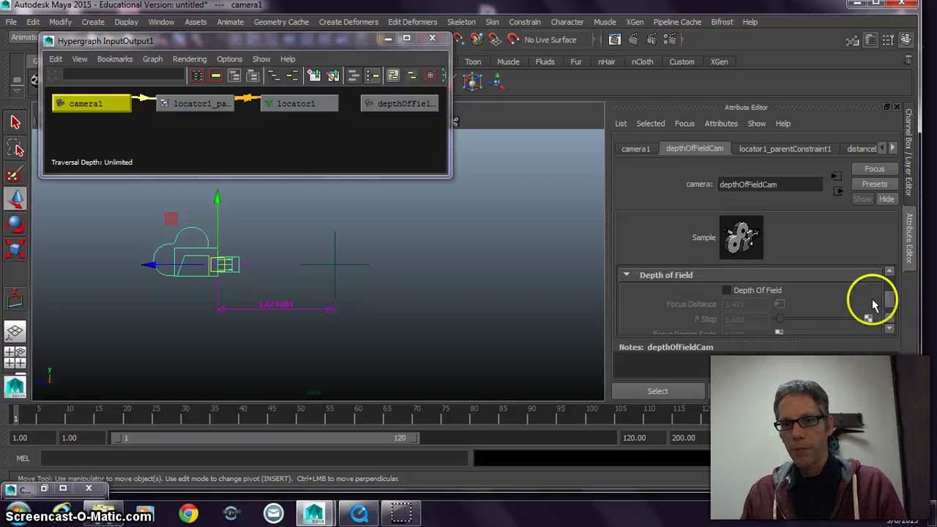
pyautogui.click(727, 290)
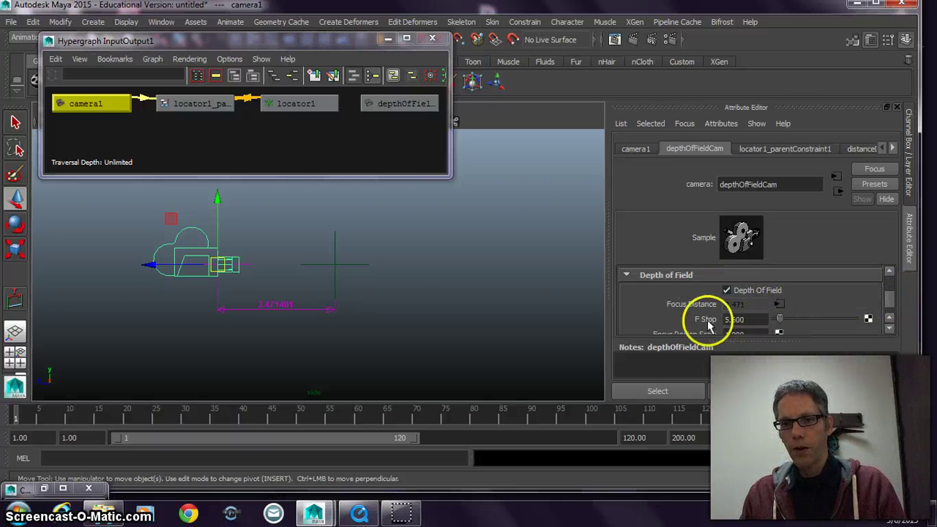
pyautogui.click(890, 329)
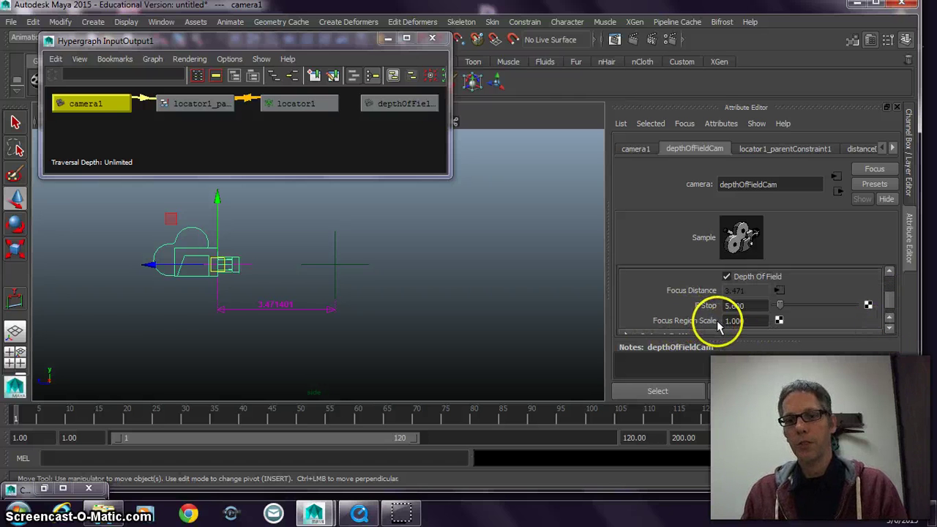